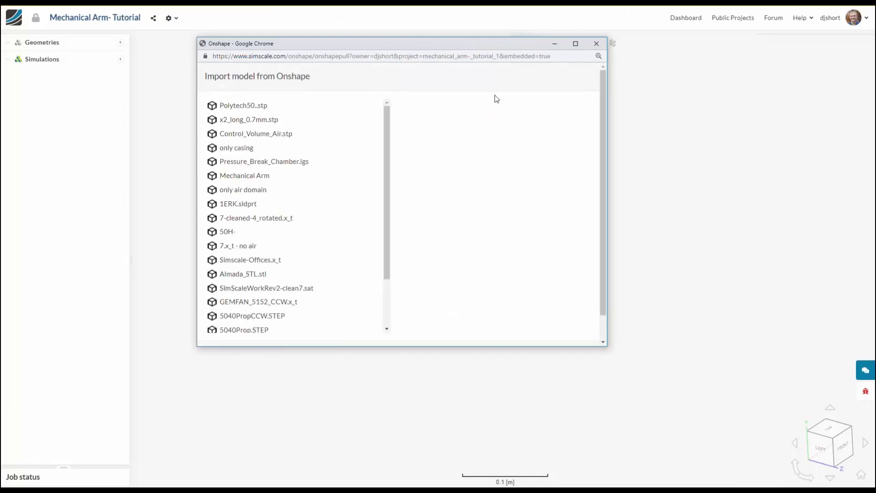
# - Import the four-part Arm part studio from the Mechanical Arm Onshape document, then close the import window
pyautogui.click(244, 177)
pyautogui.click(239, 189)
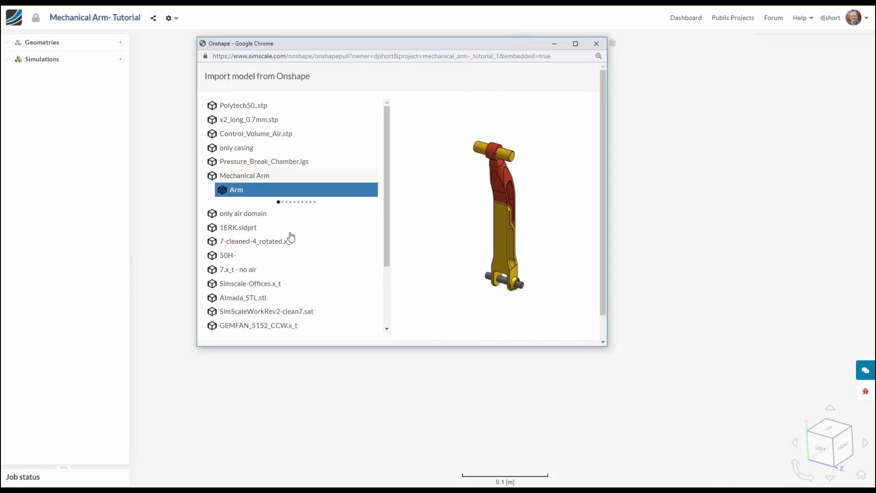
pyautogui.scroll(-1, 287, 305)
pyautogui.click(238, 330)
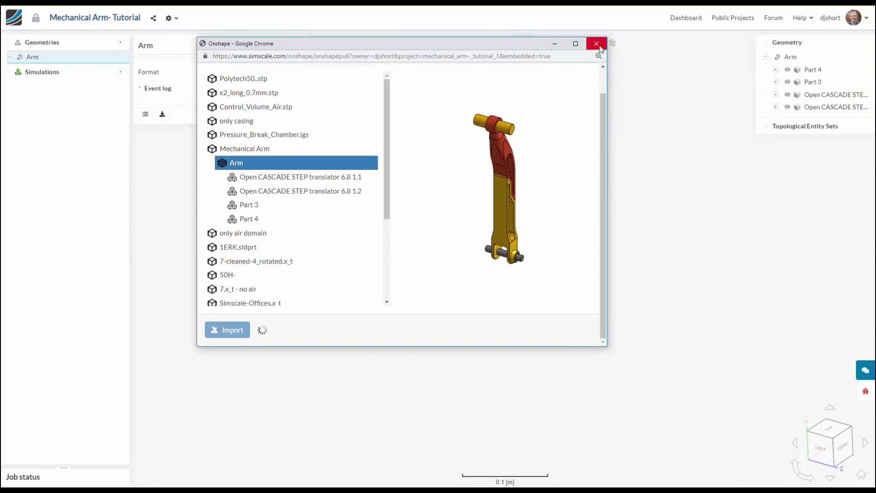
pyautogui.click(599, 48)
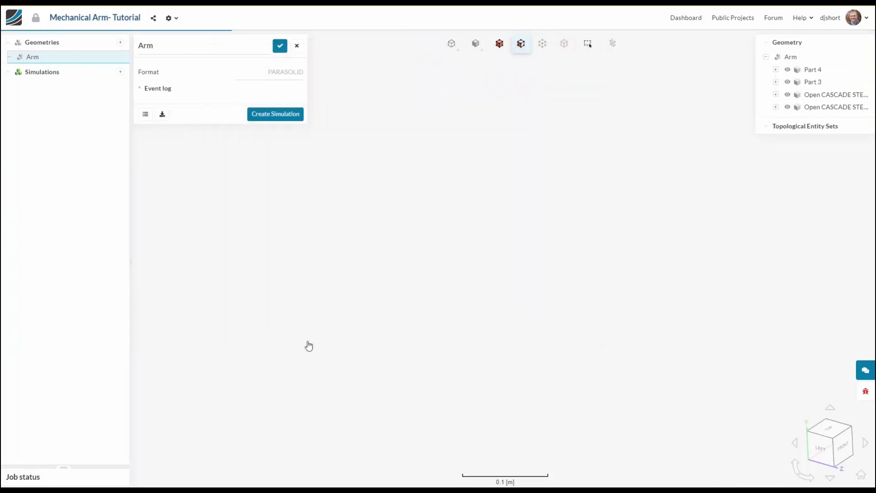
# - Create a Static analysis simulation from the imported Arm geometry
pyautogui.moveTo(308, 346); pyautogui.dragTo(330, 387)
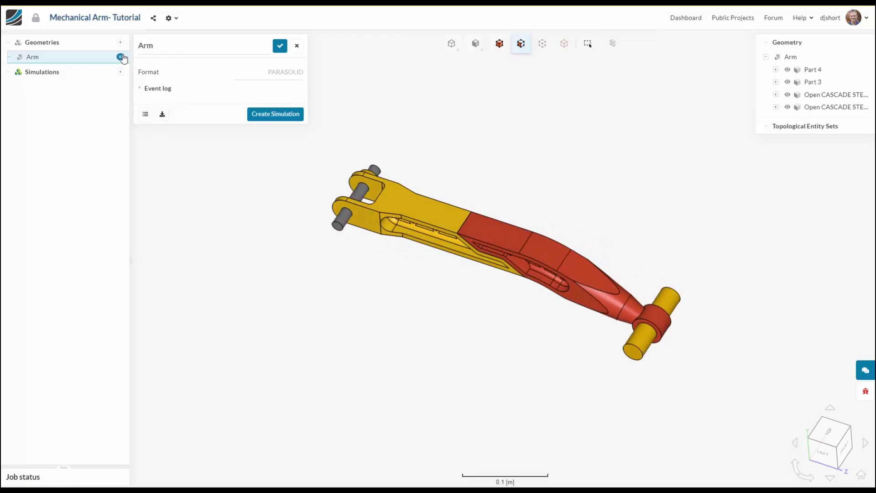
pyautogui.click(121, 57)
pyautogui.click(157, 64)
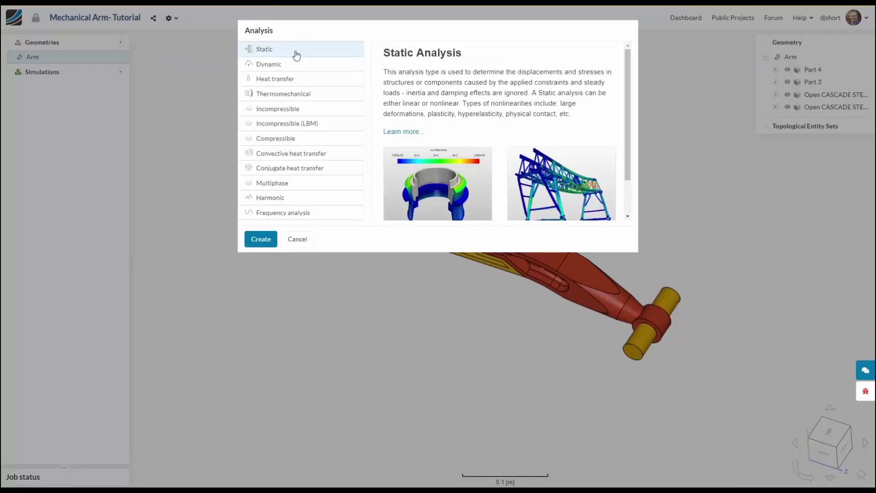
pyautogui.click(268, 244)
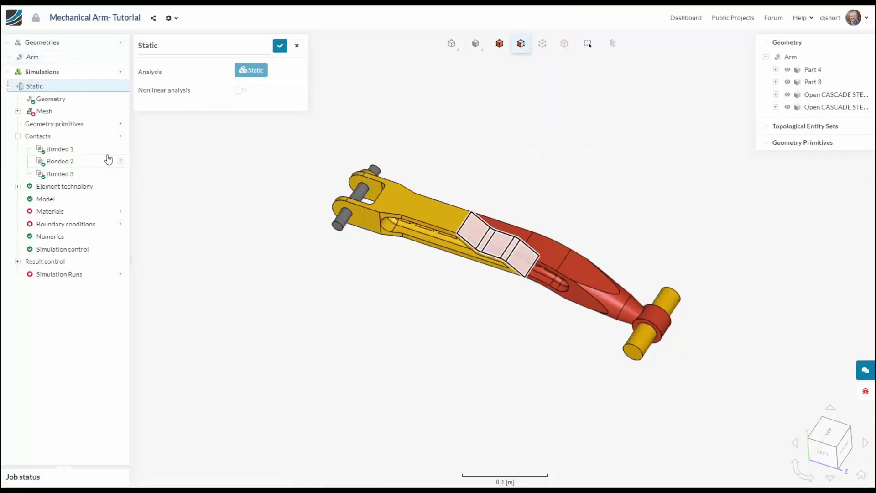
# - Generate Mesh 1 with the New mesh preview algorithm on 8 processors
pyautogui.click(45, 112)
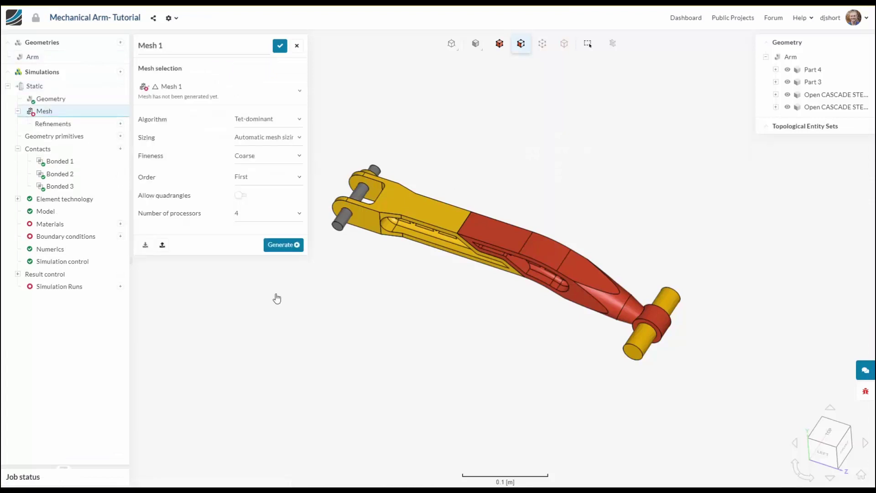
pyautogui.click(297, 119)
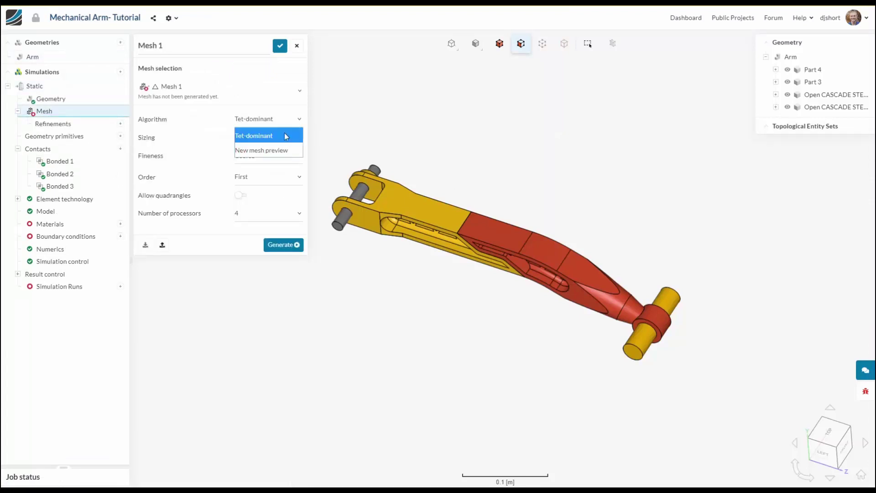
pyautogui.click(269, 147)
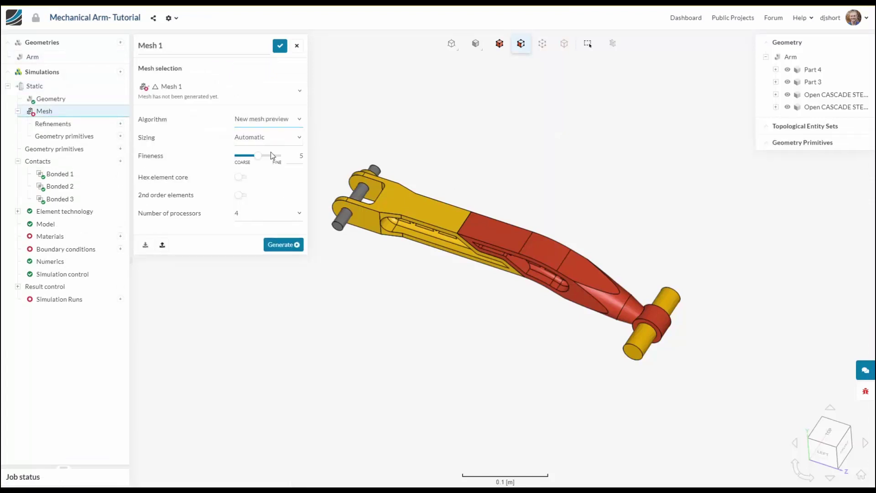
pyautogui.click(283, 214)
pyautogui.click(276, 242)
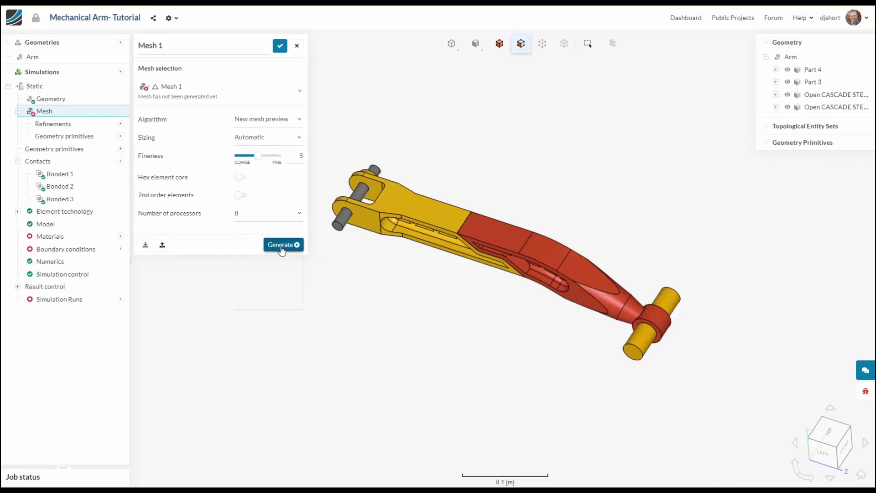
pyautogui.click(281, 249)
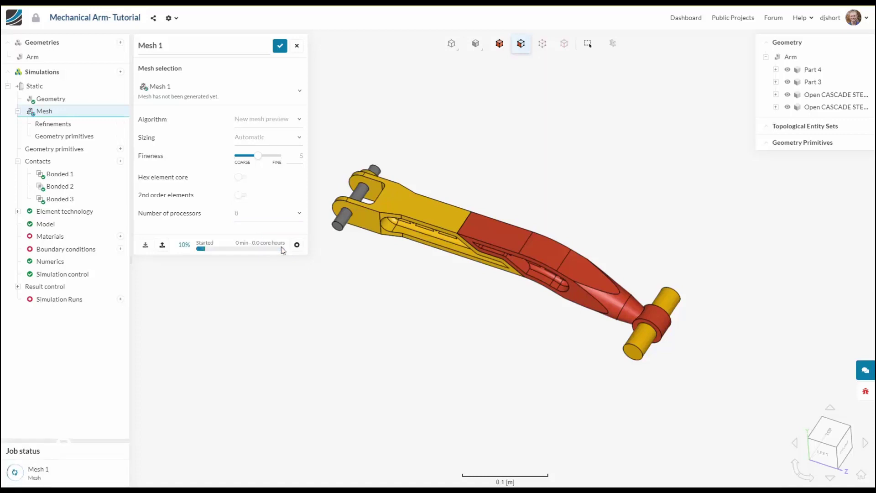
# - Rerun automatic contact detection between the arm's parts
pyautogui.click(279, 45)
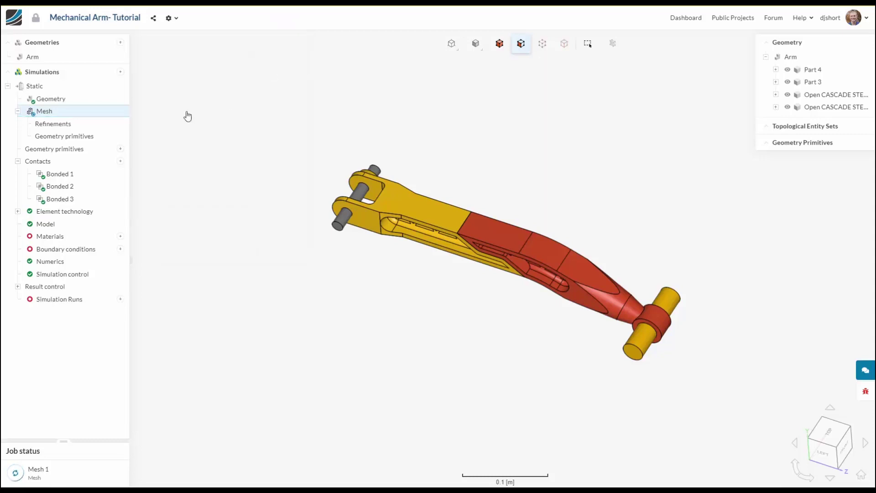
pyautogui.click(121, 162)
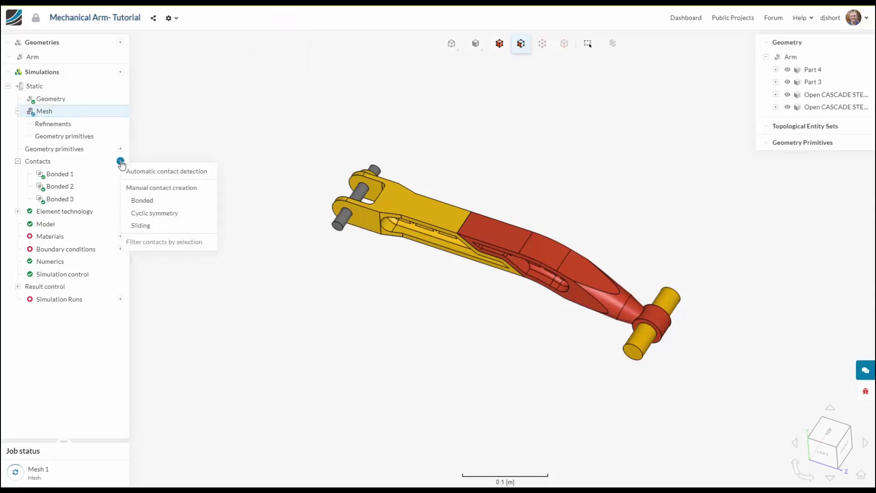
pyautogui.click(181, 174)
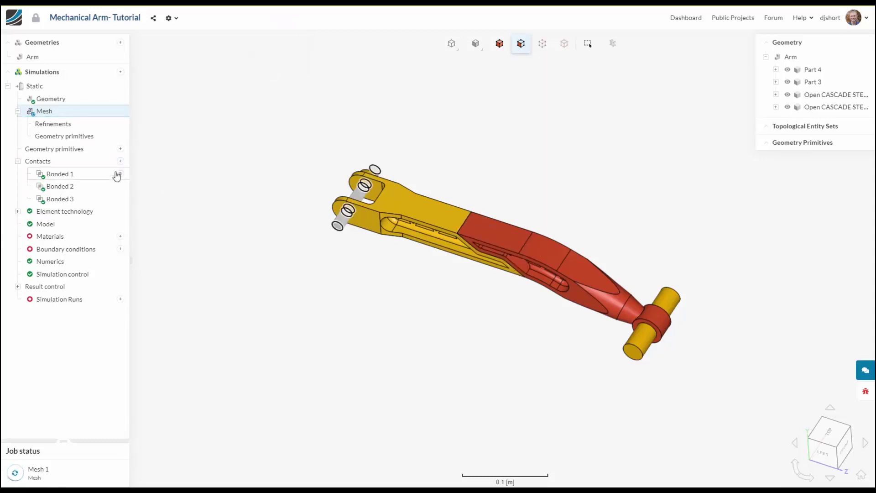
# - Change Bonded 1 to a Sliding contact with master and slave faces swapped, and save it
pyautogui.click(80, 178)
pyautogui.moveTo(410, 356); pyautogui.dragTo(524, 338)
pyautogui.click(267, 77)
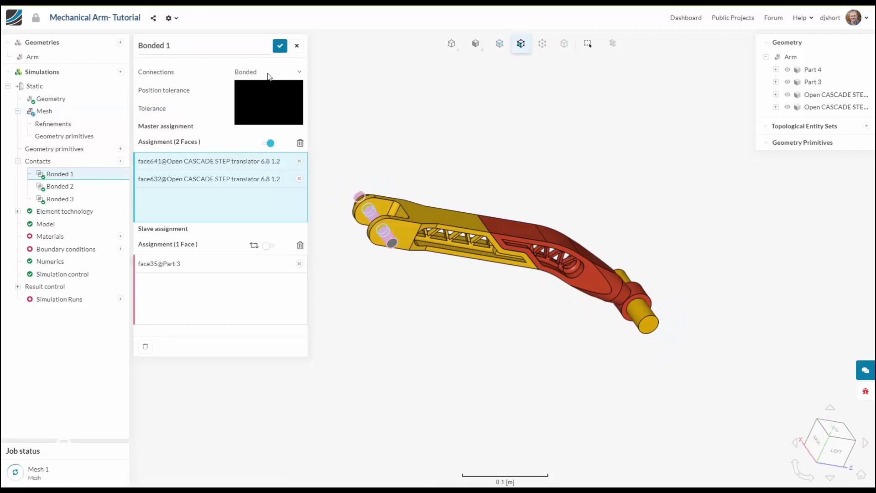
pyautogui.click(263, 113)
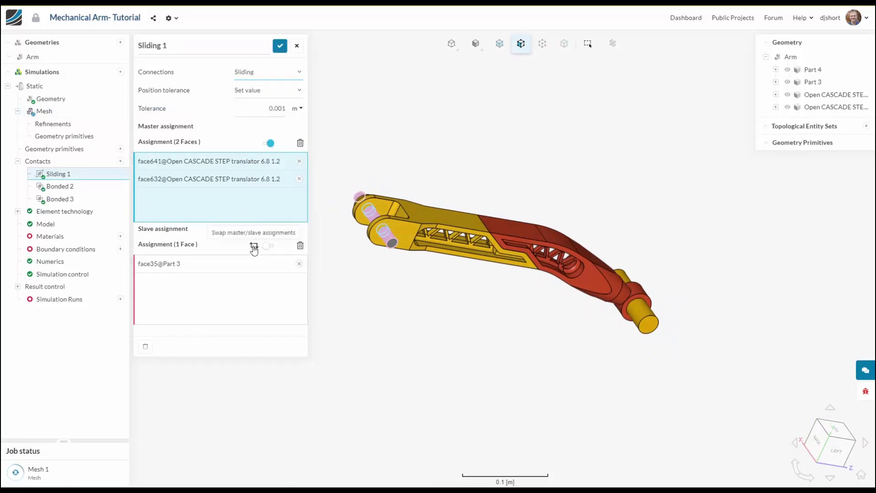
pyautogui.click(253, 246)
pyautogui.moveTo(428, 167); pyautogui.dragTo(347, 251)
pyautogui.scroll(5, 347, 251)
pyautogui.moveTo(442, 133); pyautogui.dragTo(527, 127)
pyautogui.moveTo(450, 284); pyautogui.dragTo(450, 261)
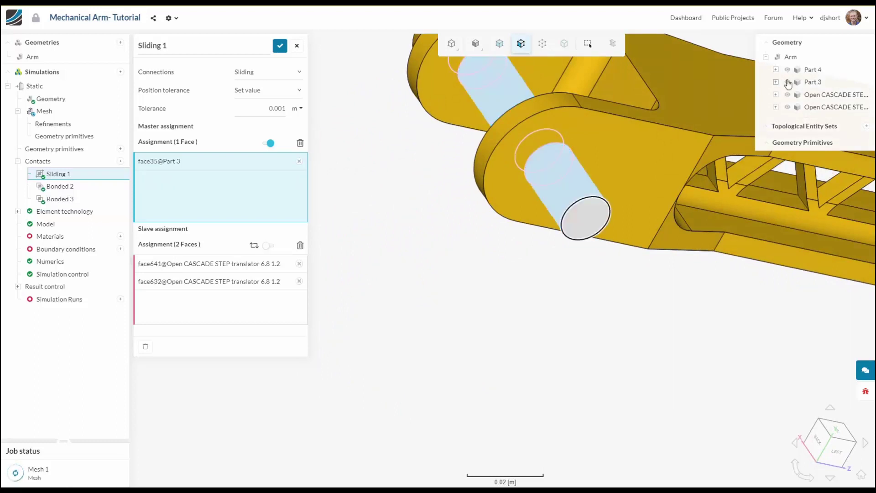
pyautogui.scroll(-5, 638, 313)
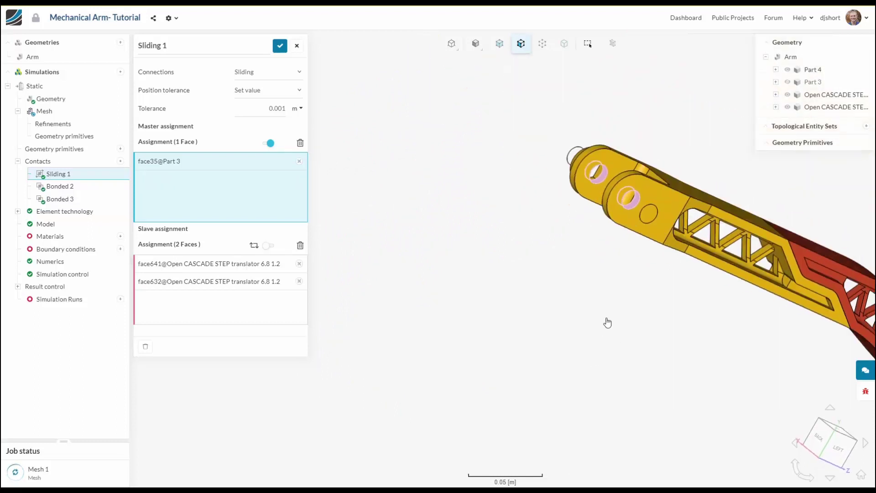
pyautogui.moveTo(607, 323); pyautogui.dragTo(524, 303)
pyautogui.scroll(2, 495, 242)
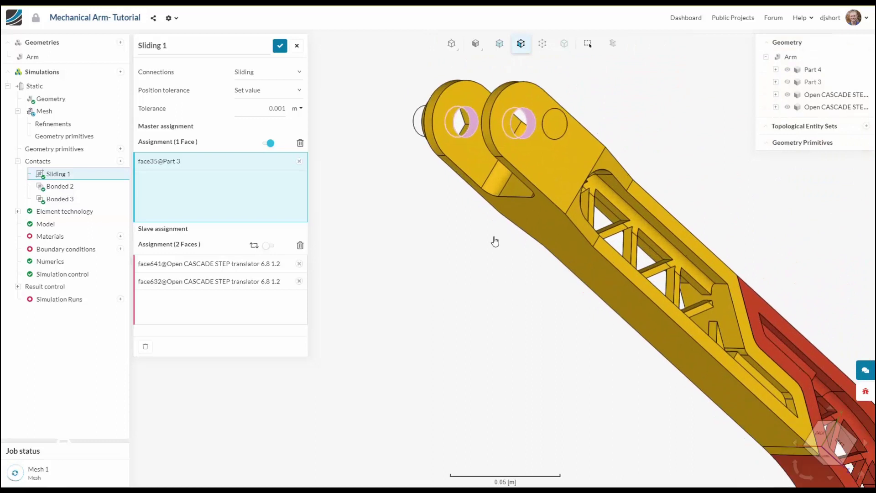
pyautogui.scroll(-2, 496, 279)
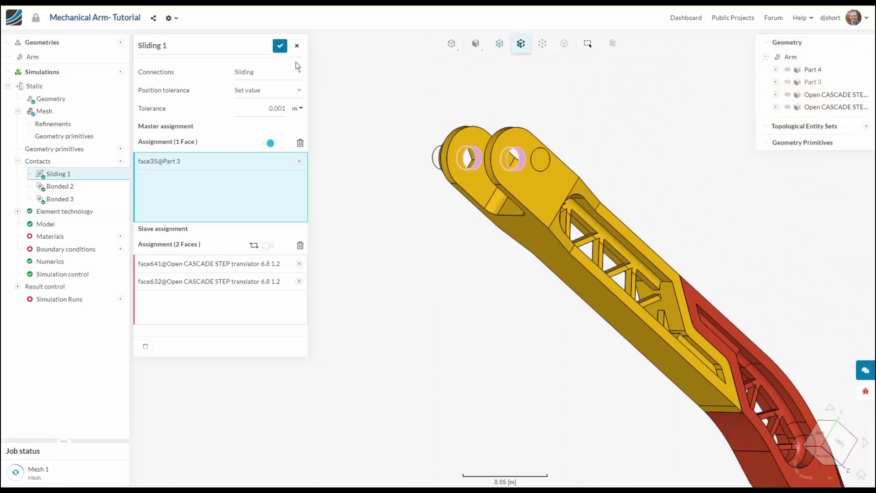
pyautogui.click(277, 46)
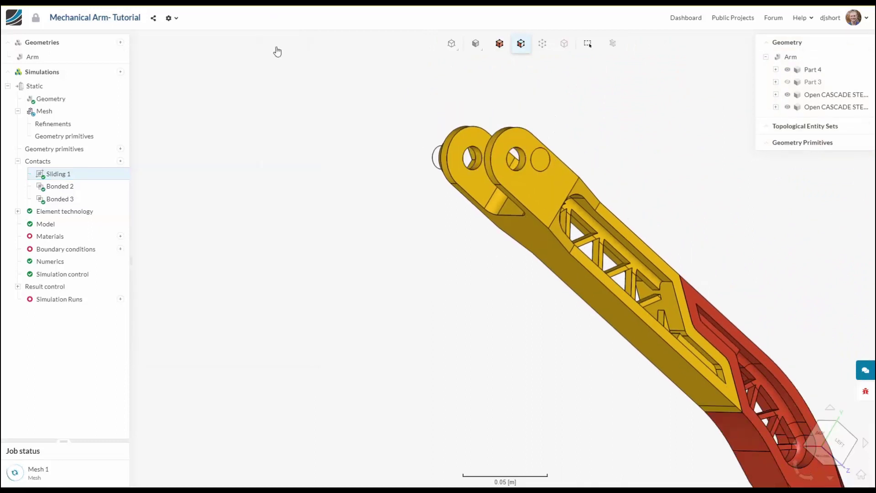
# - Show all hidden parts in the viewport again
pyautogui.moveTo(296, 125); pyautogui.dragTo(238, 160)
pyautogui.rightClick(236, 160)
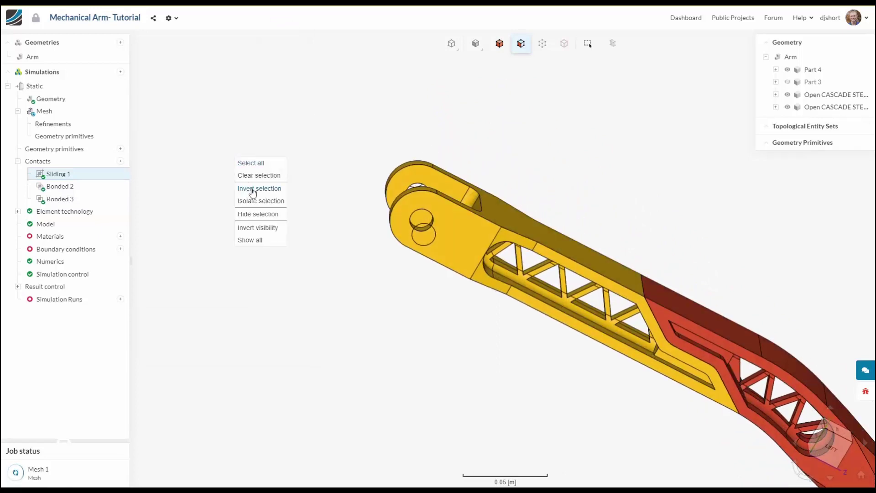
pyautogui.click(267, 240)
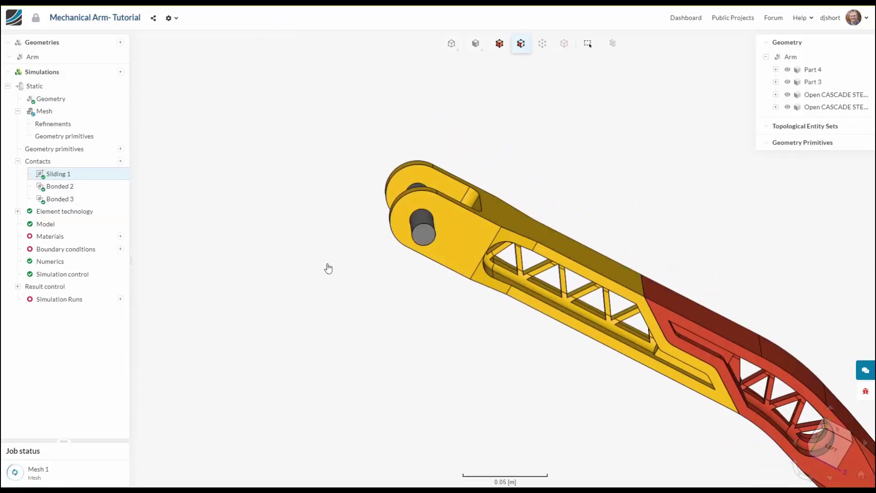
pyautogui.scroll(-5, 457, 361)
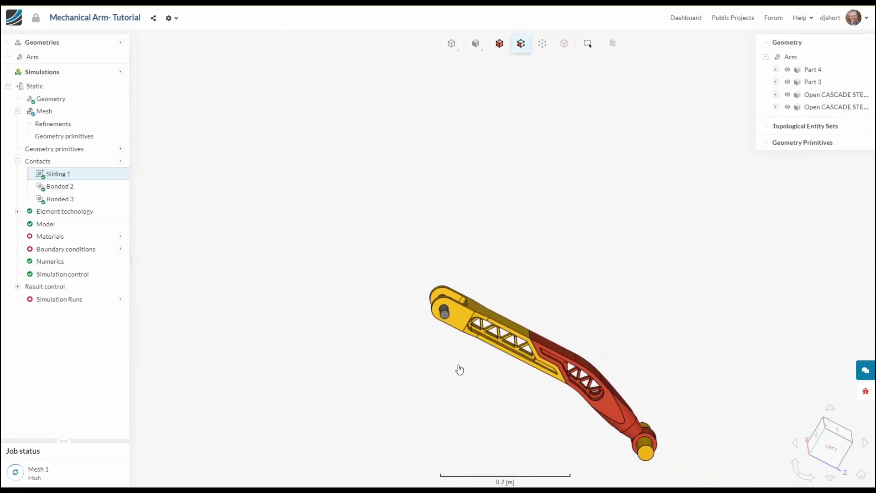
# - Inspect the Bonded 2 contact faces by temporarily making the yellow and red parts see-through
pyautogui.click(68, 187)
pyautogui.moveTo(475, 351); pyautogui.dragTo(564, 257)
pyautogui.click(788, 96)
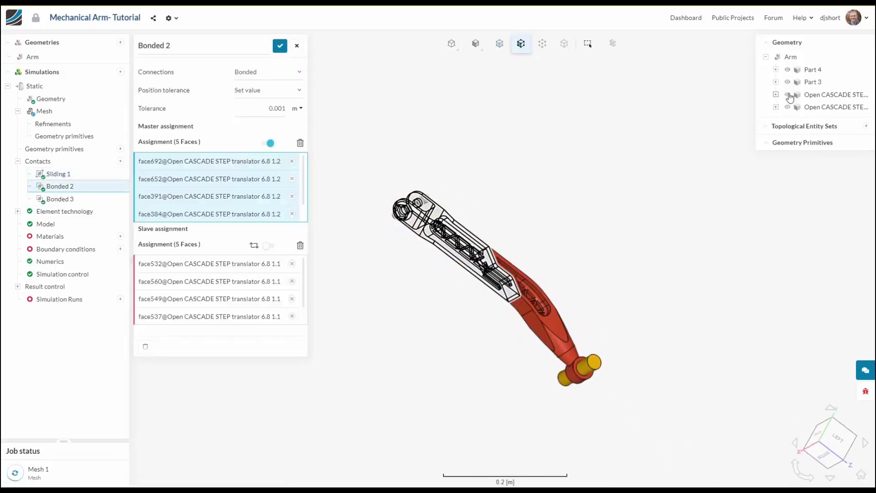
pyautogui.scroll(5, 493, 311)
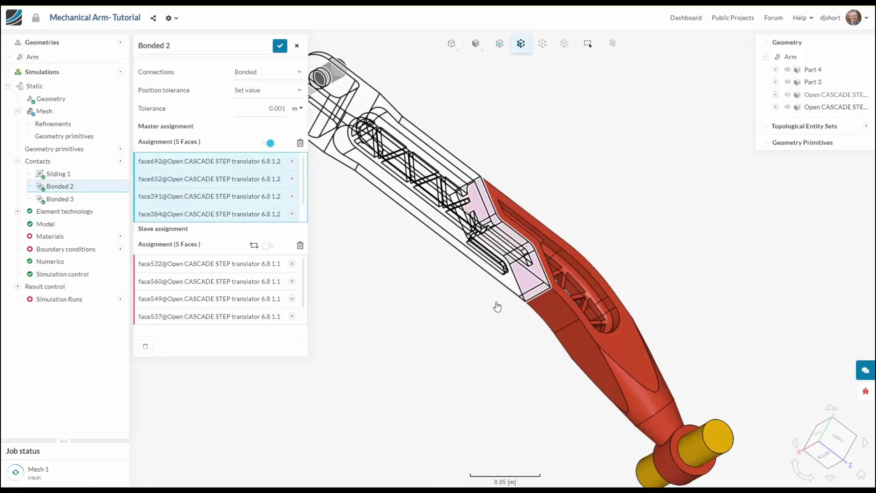
pyautogui.scroll(3, 498, 306)
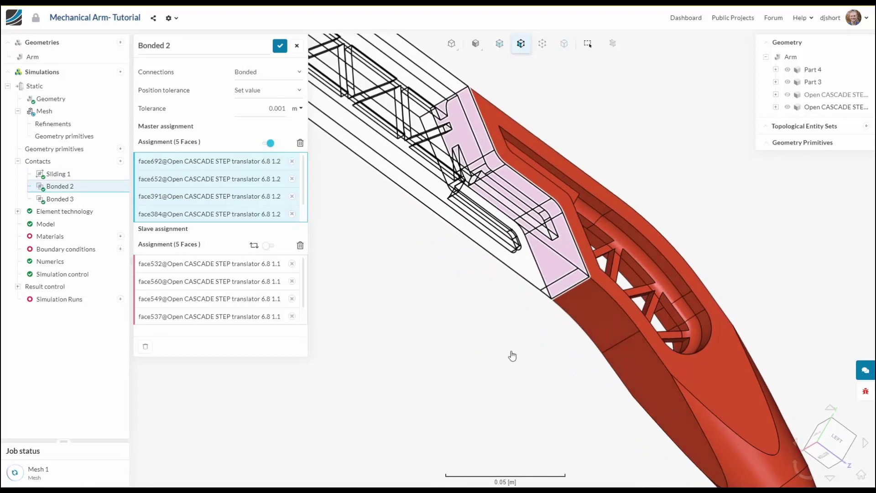
pyautogui.moveTo(513, 356); pyautogui.dragTo(372, 401)
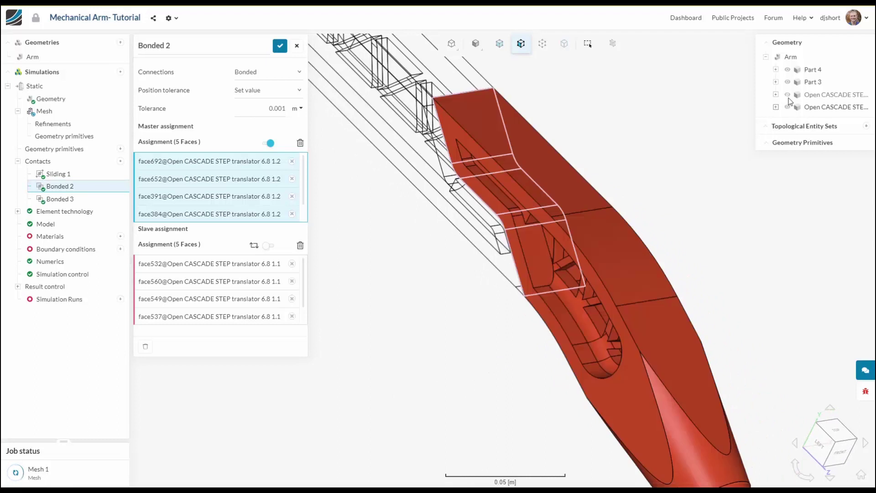
pyautogui.click(787, 106)
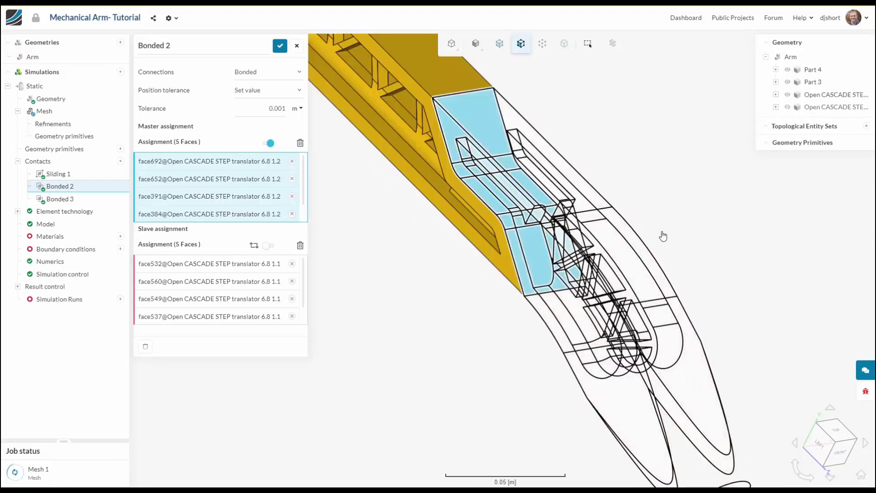
pyautogui.scroll(-1, 663, 235)
pyautogui.scroll(2, 664, 236)
pyautogui.scroll(-2, 665, 237)
pyautogui.scroll(1, 666, 237)
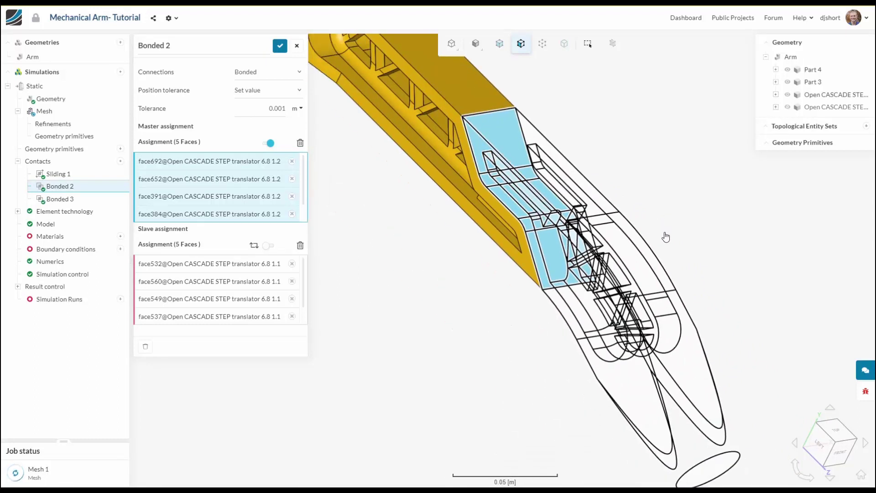
pyautogui.scroll(-2, 666, 236)
pyautogui.click(788, 107)
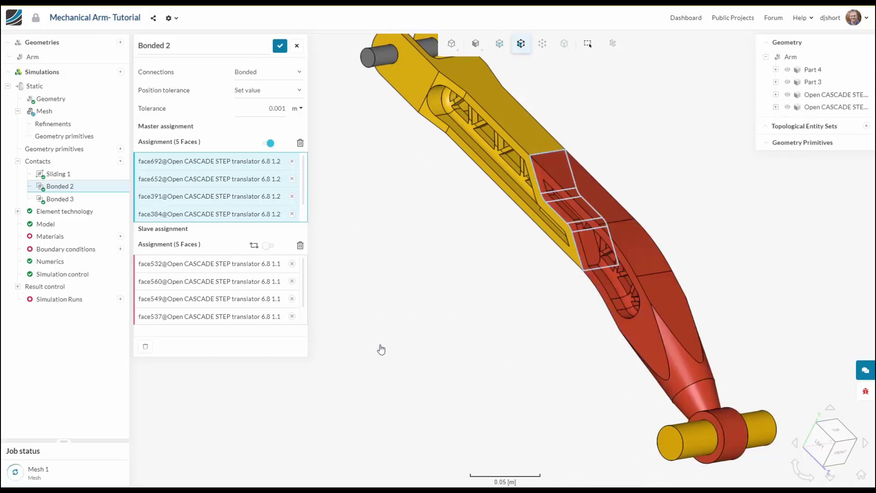
# - Change Bonded 3 to a Sliding contact with the Part 4 face as master, and save it
pyautogui.click(85, 200)
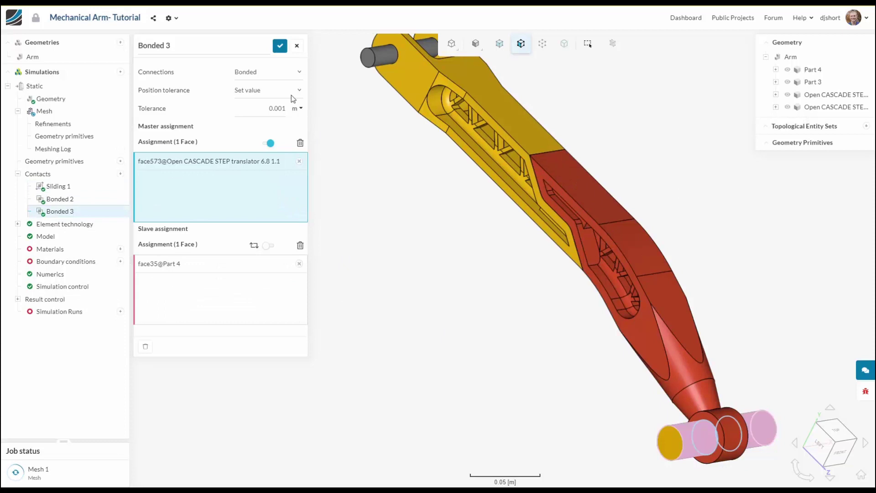
pyautogui.click(289, 74)
pyautogui.click(283, 117)
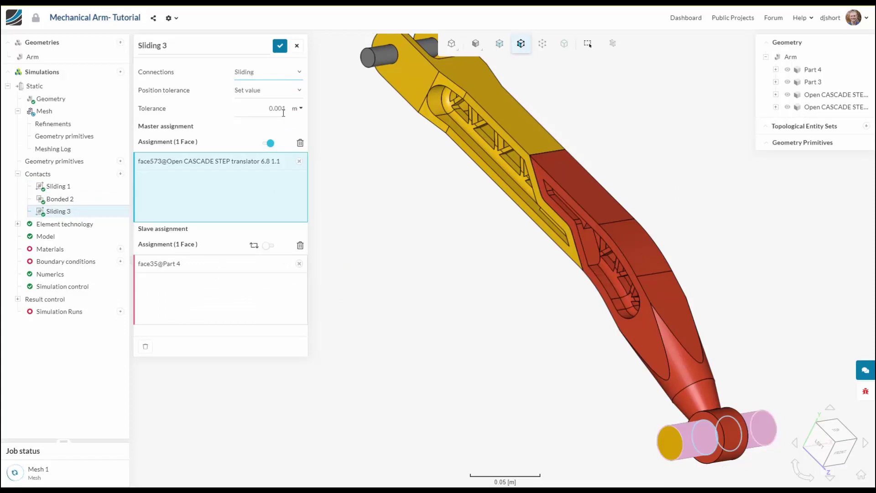
pyautogui.click(254, 246)
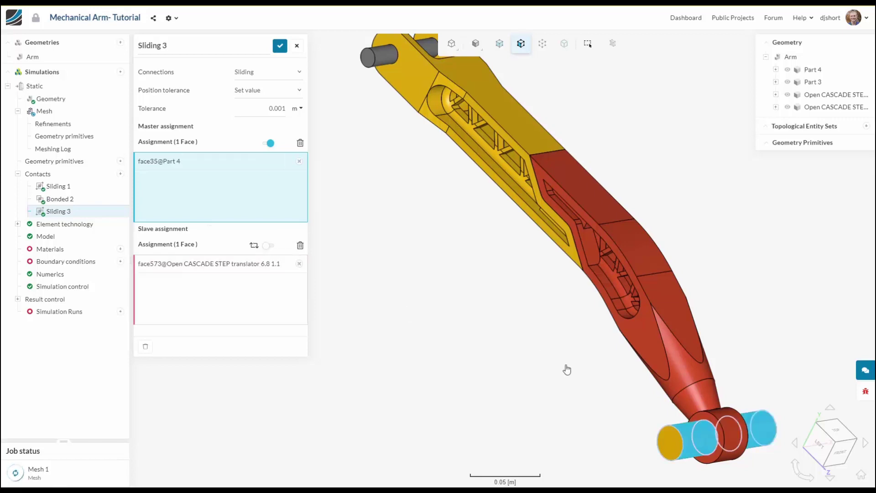
pyautogui.moveTo(565, 368)
pyautogui.mouseDown()
pyautogui.moveTo(523, 373)
pyautogui.moveTo(557, 360)
pyautogui.mouseUp()
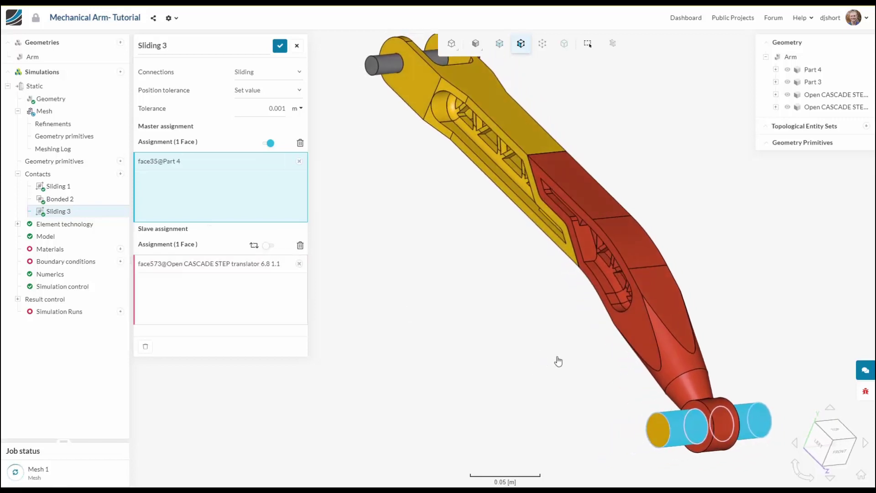
pyautogui.click(279, 46)
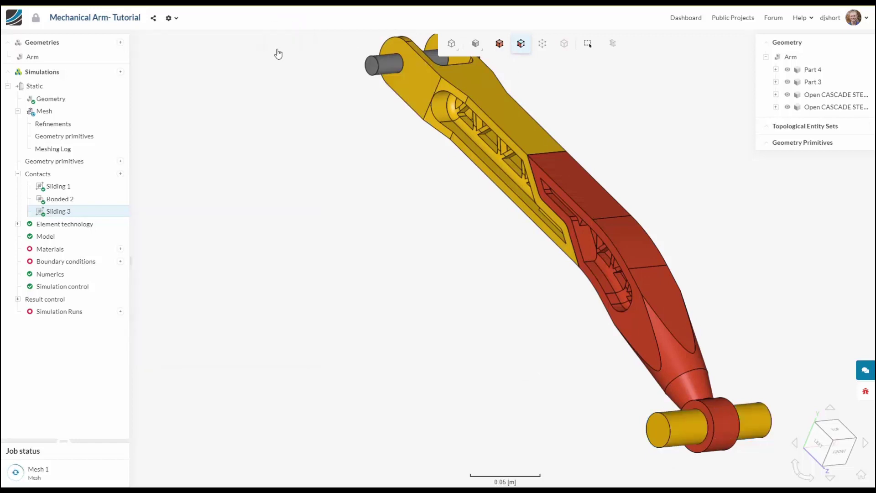
# - Add Steel from the material library, assign it to all visible volumes, and save
pyautogui.click(121, 249)
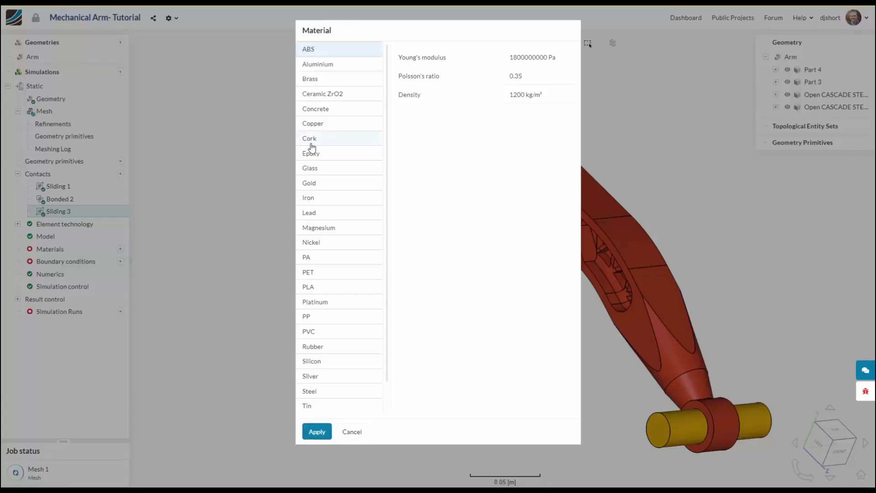
pyautogui.scroll(-1, 312, 146)
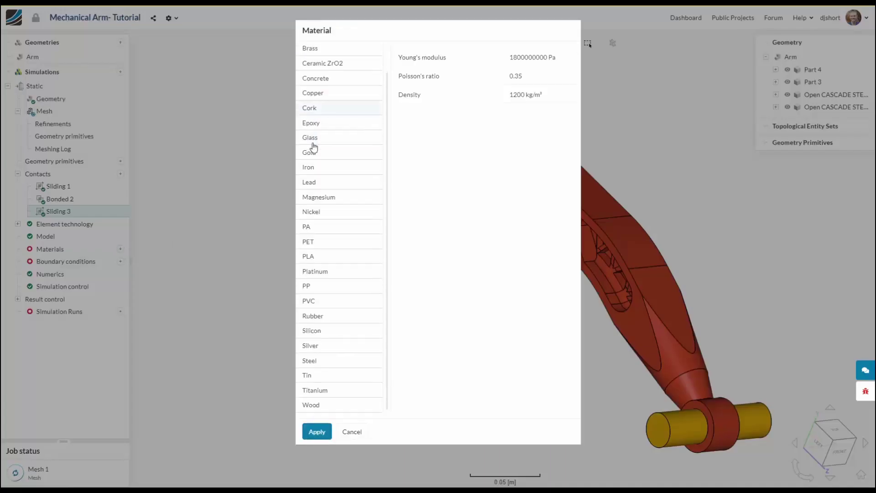
pyautogui.click(333, 362)
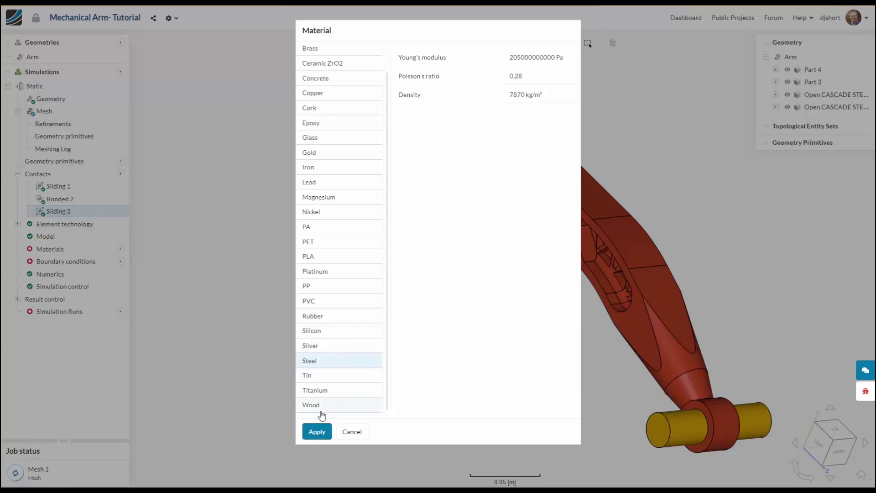
pyautogui.click(317, 432)
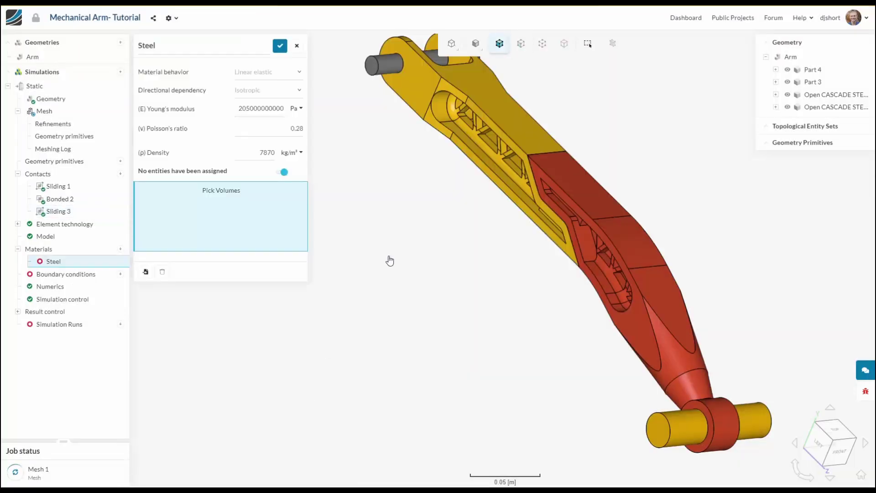
pyautogui.scroll(-2, 427, 358)
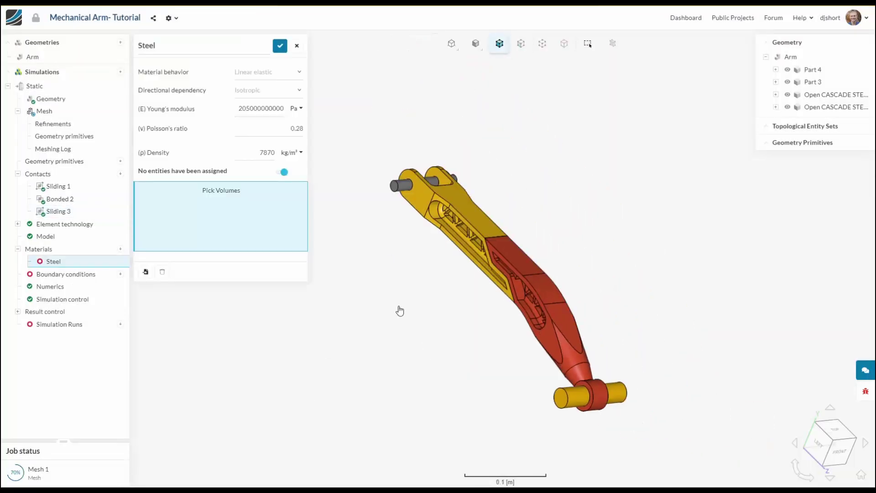
pyautogui.rightClick(374, 268)
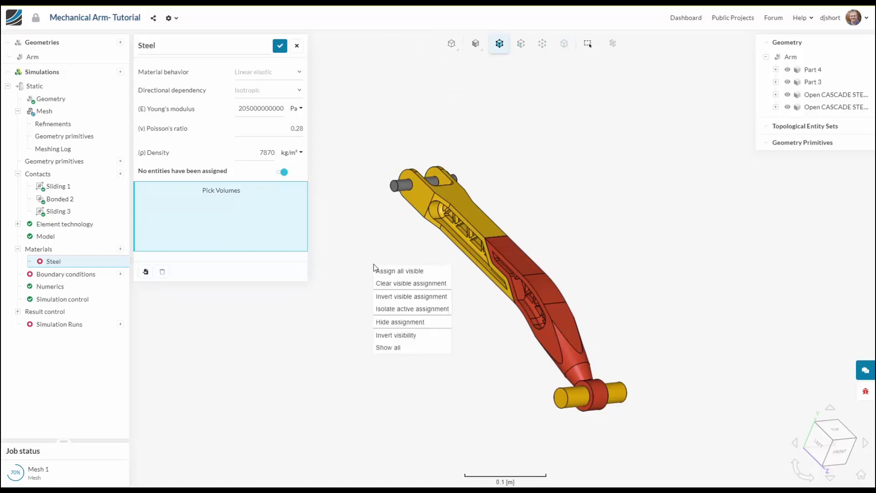
pyautogui.click(386, 273)
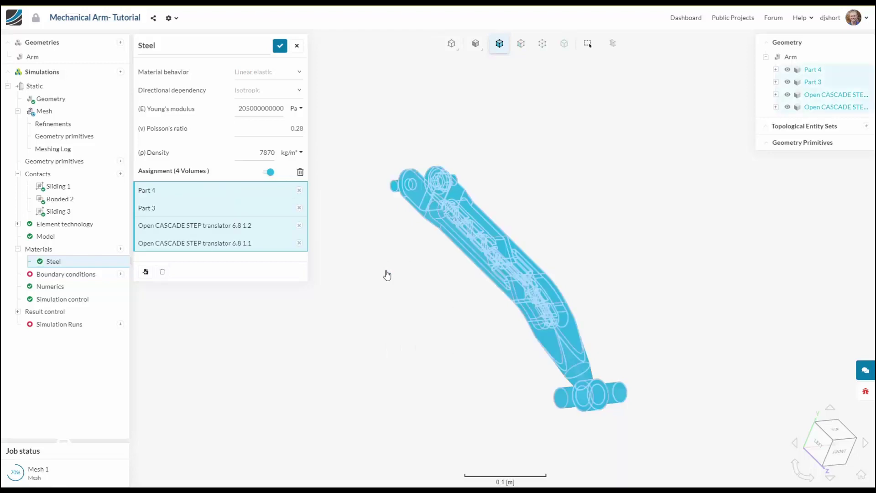
pyautogui.click(280, 46)
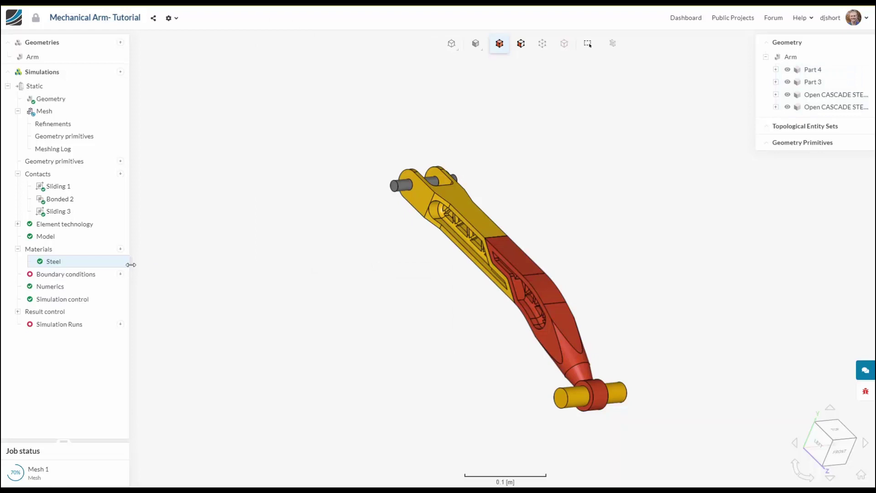
pyautogui.click(120, 274)
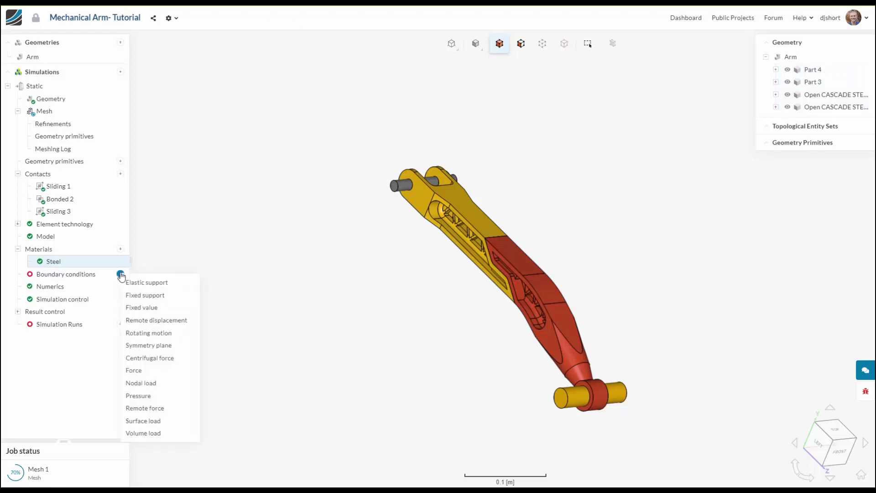
# - Add a fixed support on the four pin end faces of Parts 3 and 4
pyautogui.click(156, 295)
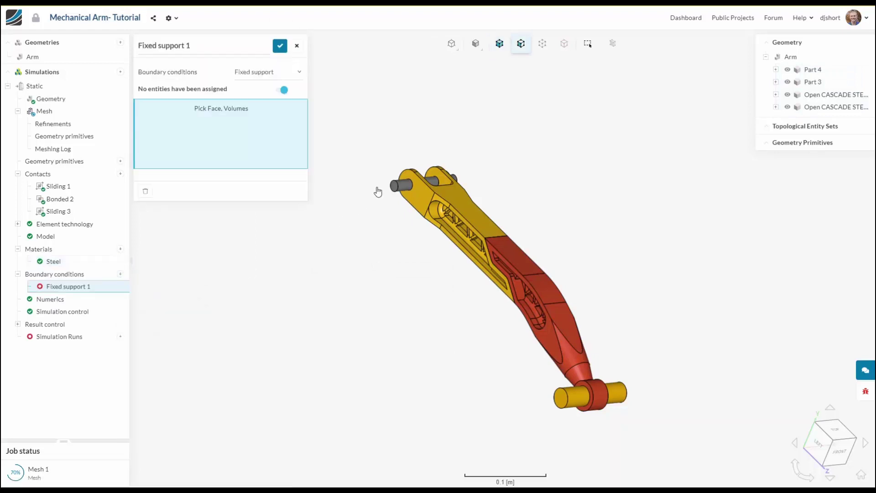
pyautogui.scroll(5, 384, 190)
pyautogui.click(407, 188)
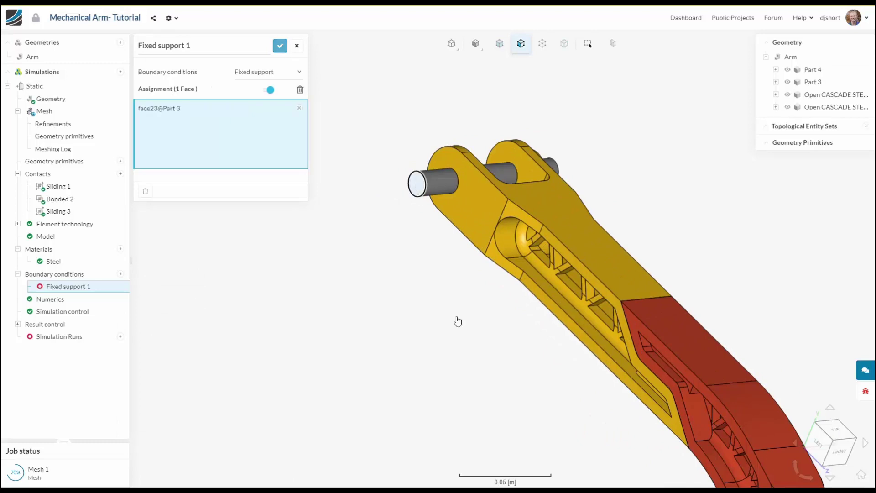
pyautogui.scroll(-7, 456, 318)
pyautogui.click(571, 436)
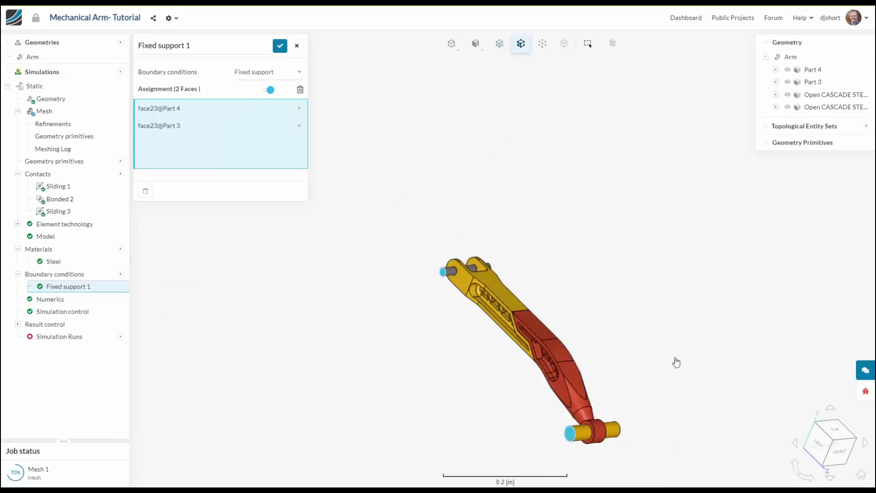
pyautogui.moveTo(674, 360); pyautogui.dragTo(452, 365)
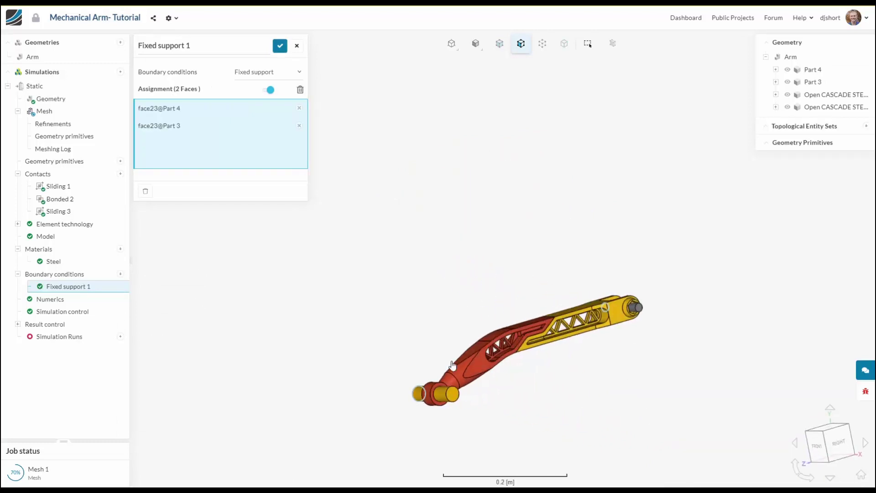
pyautogui.click(453, 393)
pyautogui.click(638, 311)
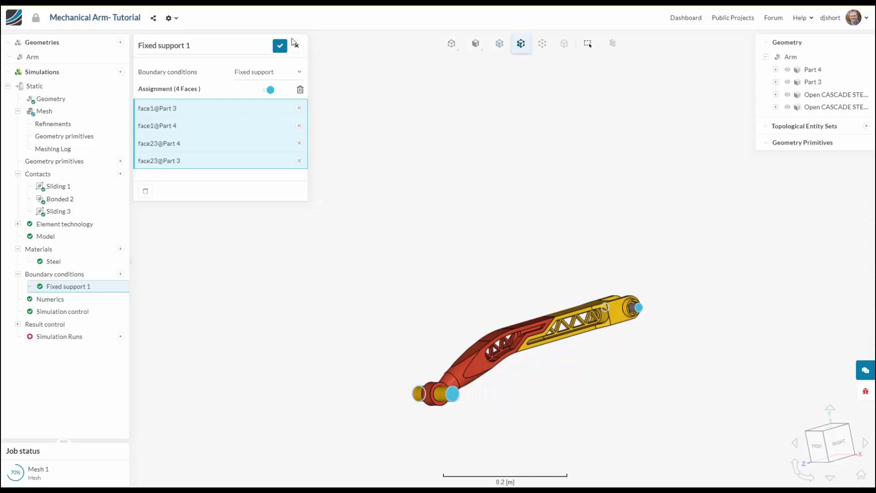
pyautogui.click(280, 45)
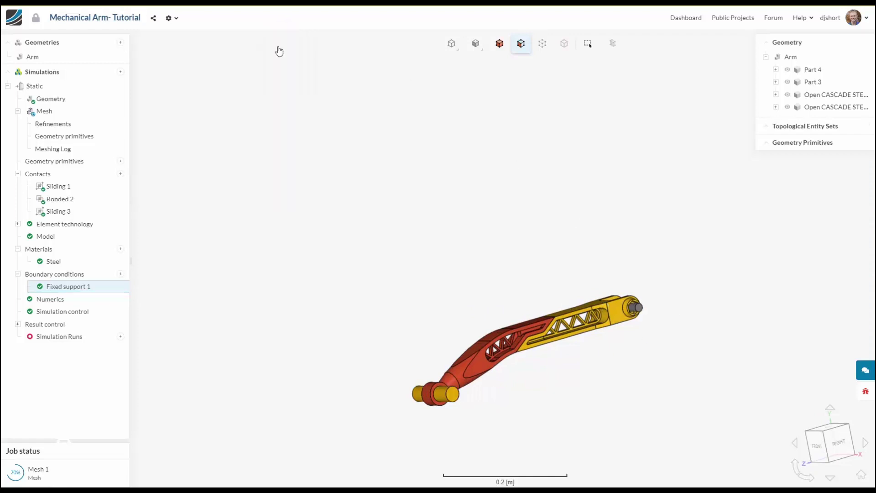
# - Apply a -4000 N force in y to the arm's top face (face456)
pyautogui.click(121, 274)
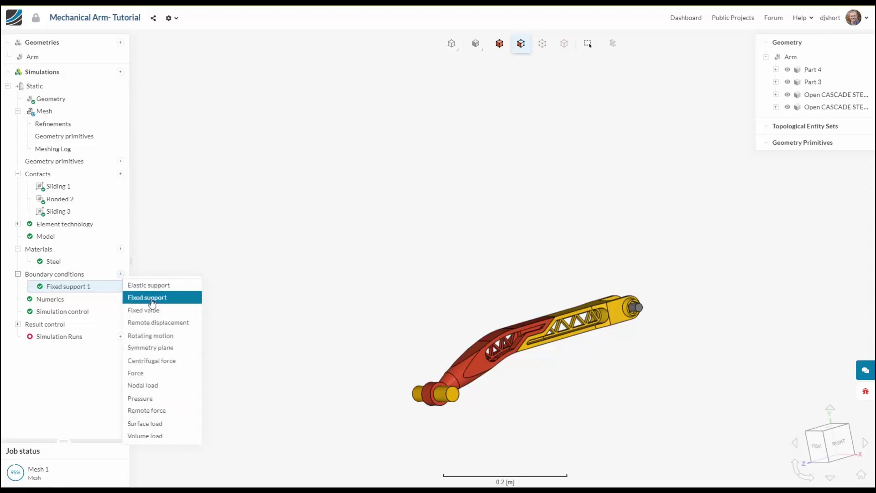
pyautogui.click(172, 380)
pyautogui.moveTo(462, 258); pyautogui.dragTo(520, 324)
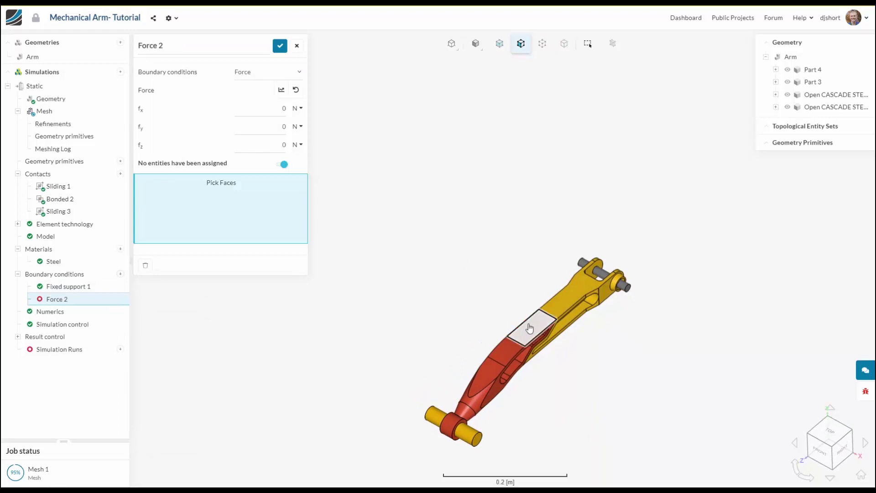
pyautogui.click(529, 328)
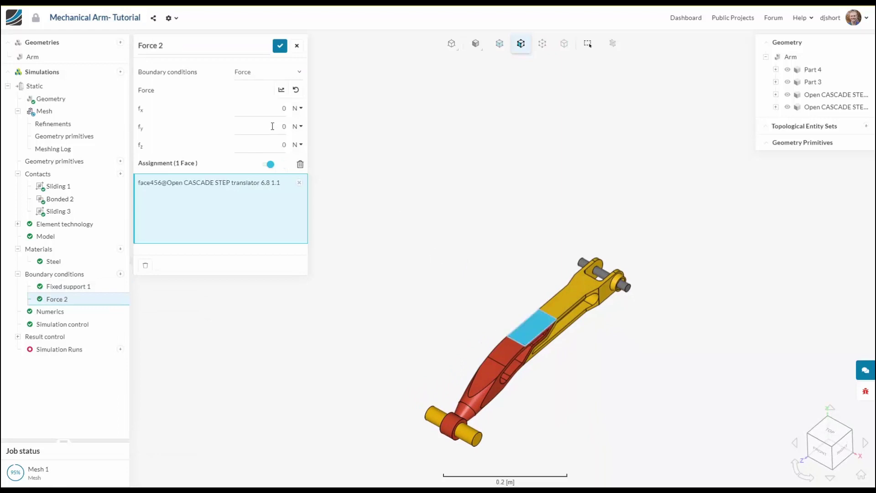
pyautogui.moveTo(751, 401); pyautogui.dragTo(698, 363)
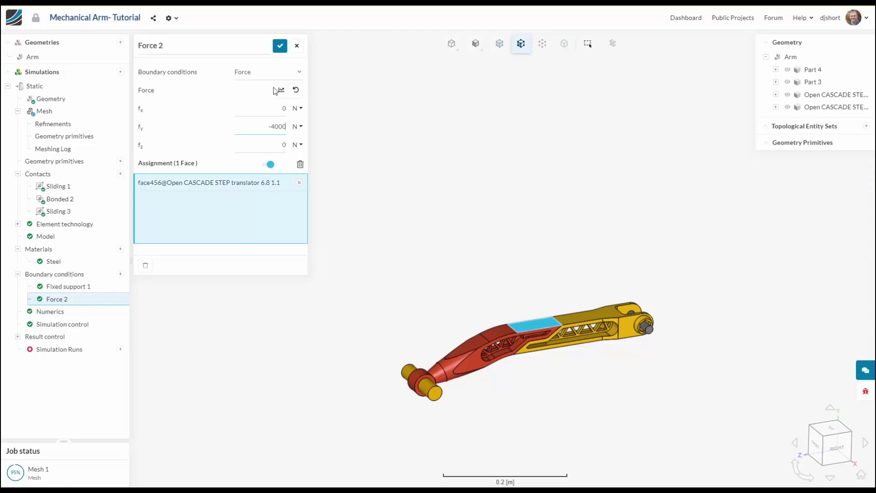
pyautogui.click(280, 46)
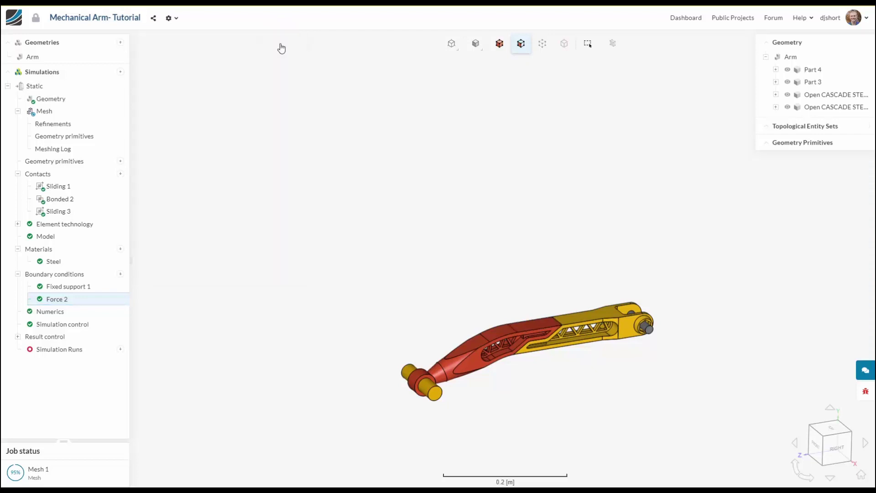
# - Set Simulation control to 8 processors and save it
pyautogui.click(97, 325)
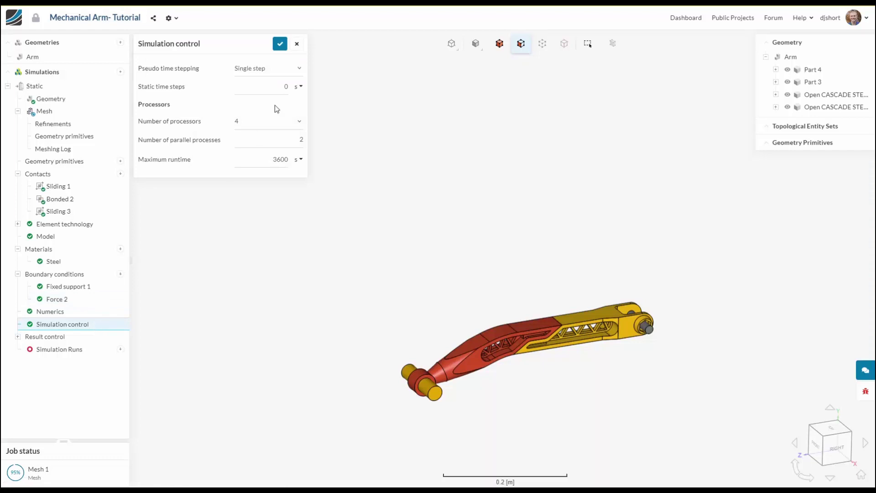
pyautogui.click(279, 124)
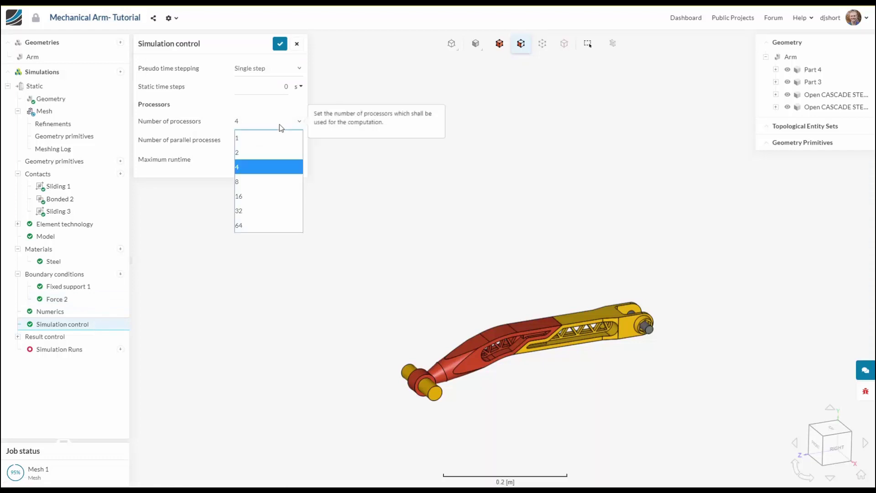
pyautogui.click(271, 182)
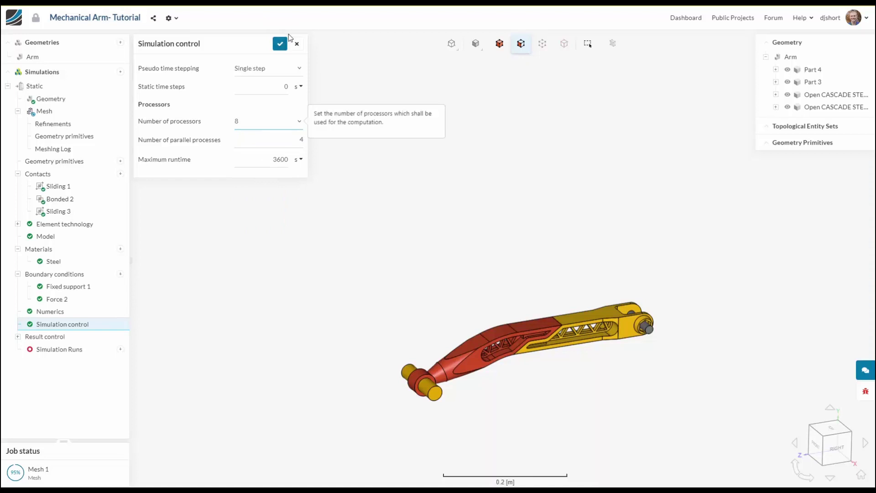
pyautogui.click(282, 46)
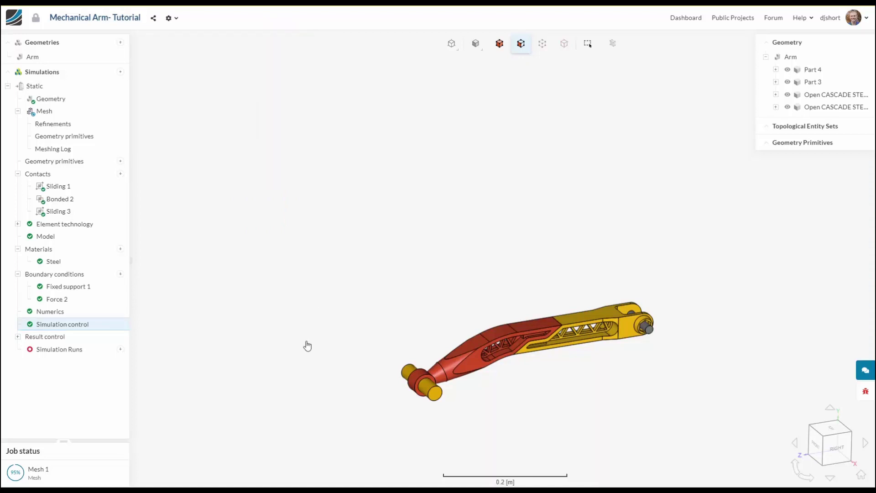
# - Open the finished Mesh 1 (357.8k cells) and orbit and zoom to inspect the truss elements
pyautogui.click(44, 110)
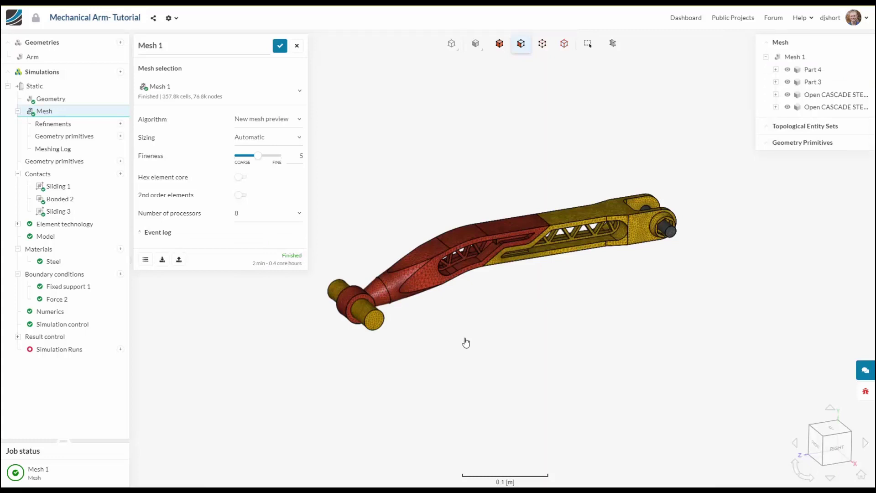
pyautogui.moveTo(465, 344); pyautogui.dragTo(740, 371)
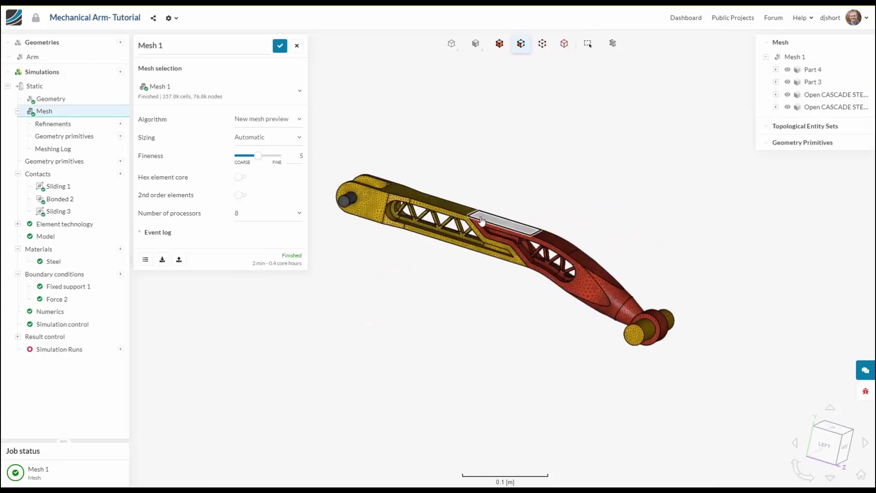
pyautogui.scroll(5, 480, 219)
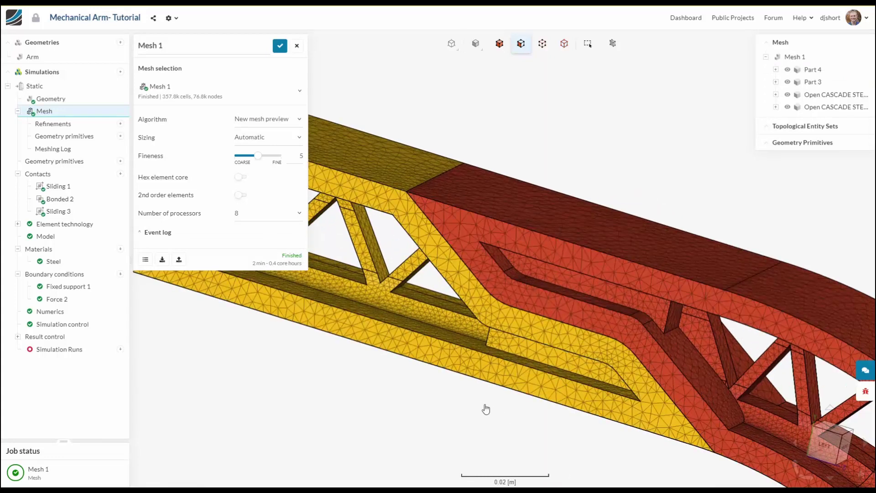
pyautogui.moveTo(486, 409); pyautogui.dragTo(438, 415)
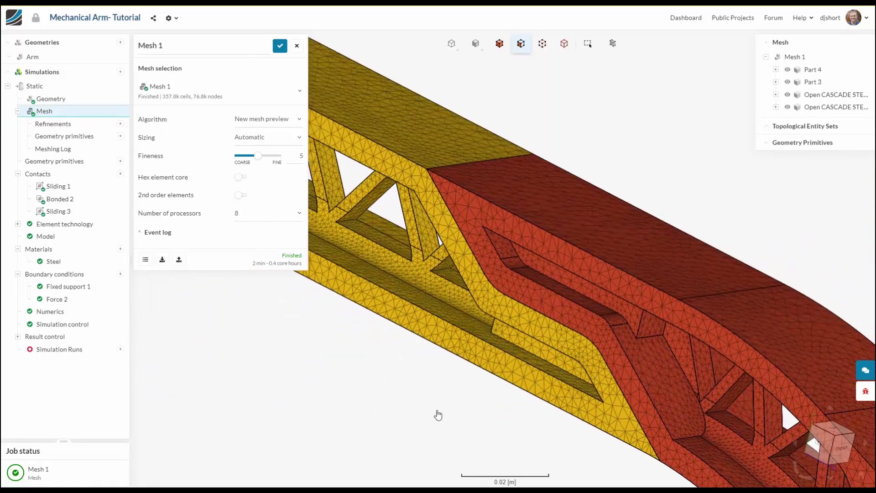
pyautogui.scroll(-6, 436, 413)
pyautogui.scroll(3, 443, 337)
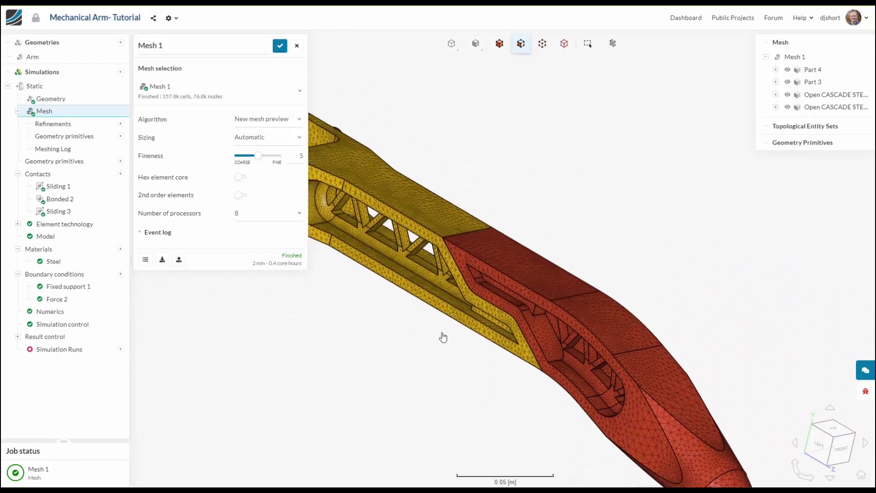
pyautogui.scroll(-2, 443, 337)
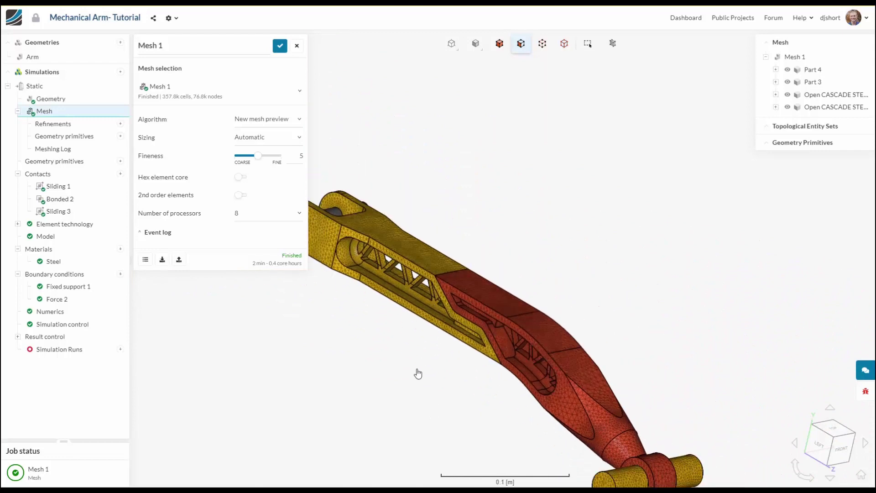
# - Create and start the simulation run 'Run 1- 4000N', letting it solve in about 6 minutes
pyautogui.click(120, 350)
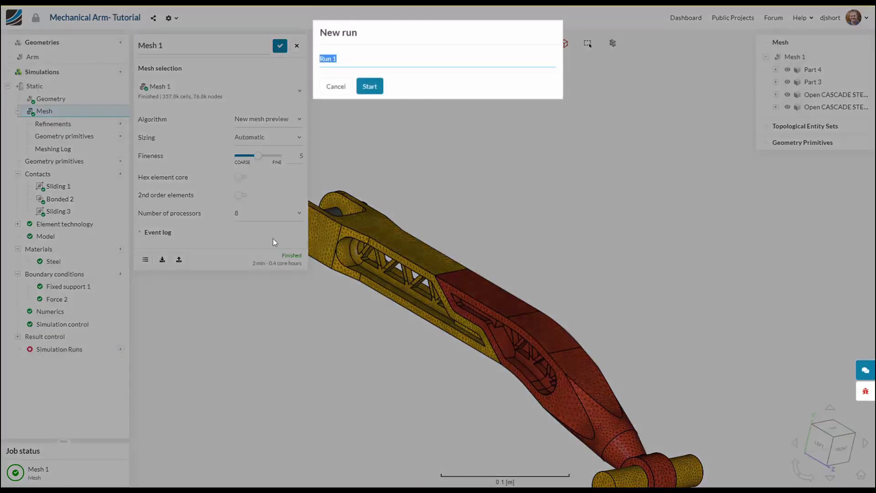
pyautogui.press('End')
pyautogui.write('-')
pyautogui.press('Return')
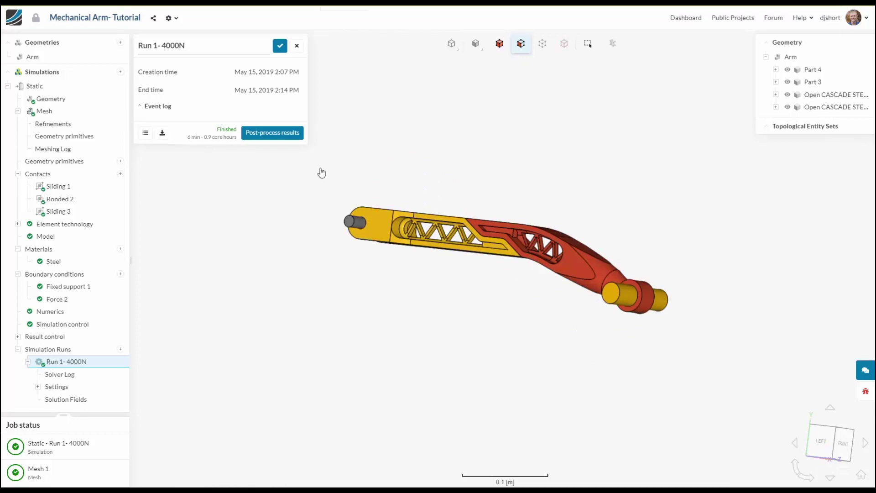
# - Open the run's results in the post-processor and colour the arm by von Mises stress (545440–144843312 Pa)
pyautogui.click(278, 135)
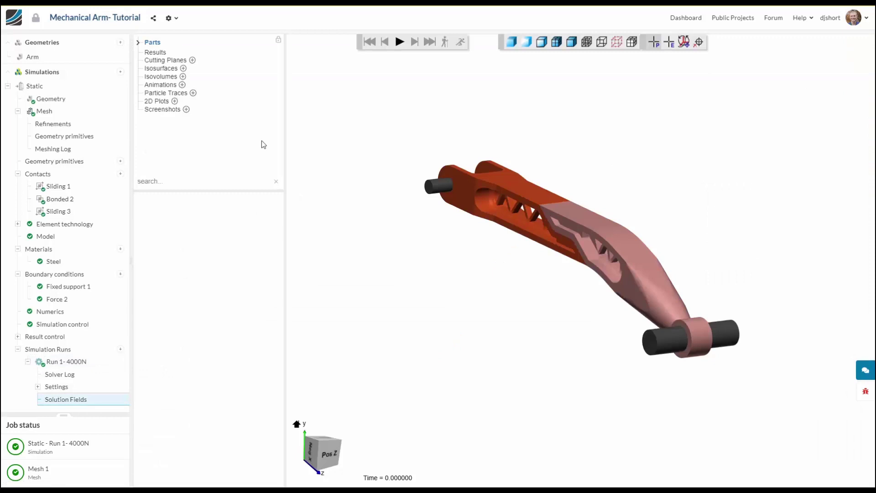
pyautogui.click(157, 53)
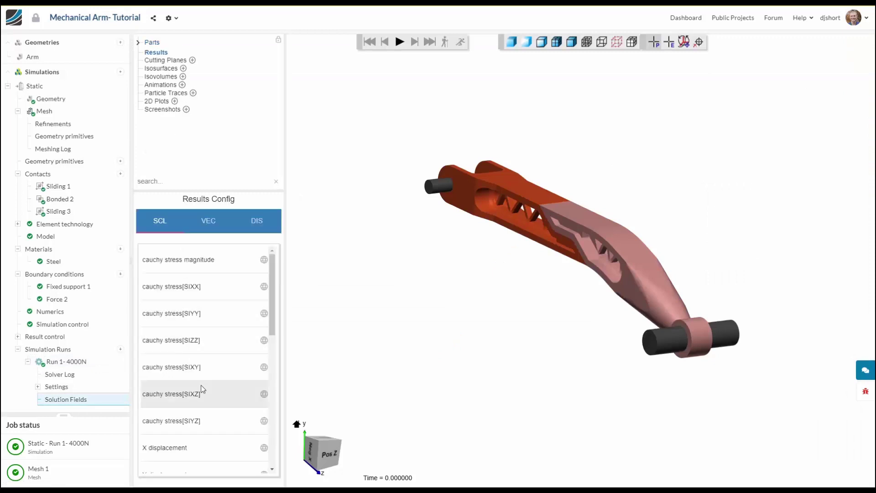
pyautogui.scroll(-8, 201, 388)
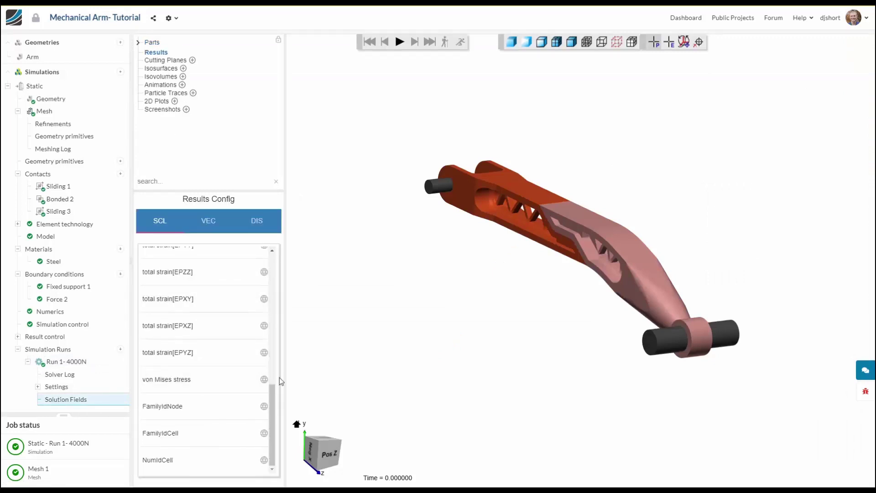
pyautogui.click(263, 380)
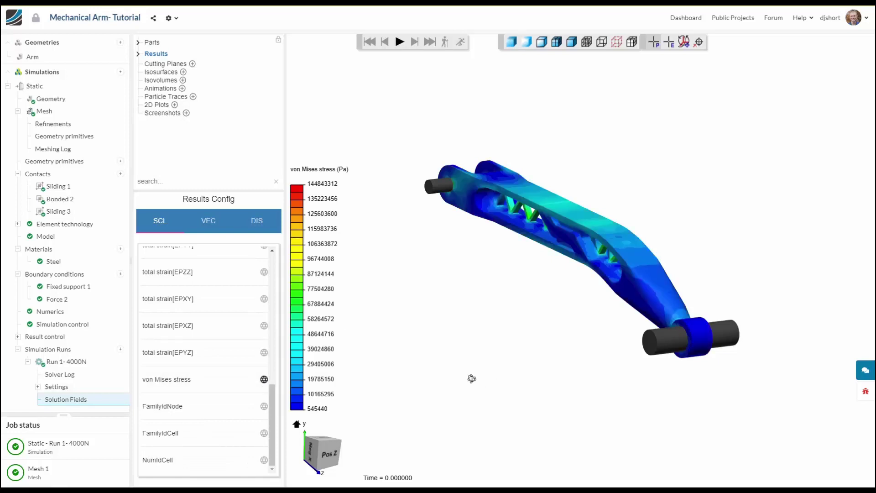
pyautogui.moveTo(472, 378); pyautogui.dragTo(654, 371)
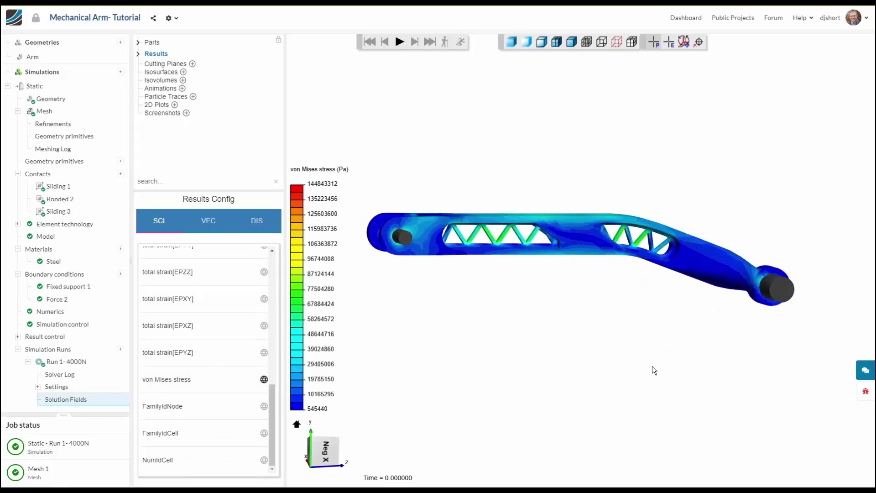
pyautogui.click(295, 281)
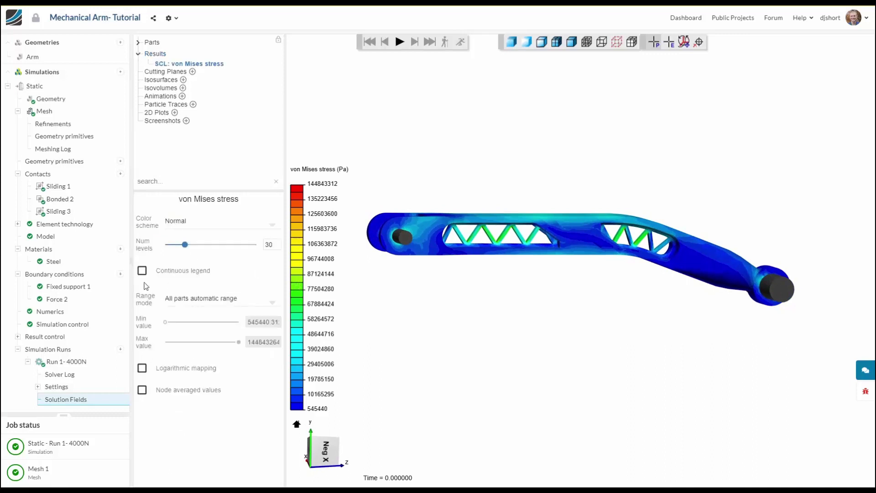
# - Set the von Mises legend range mode to Manual with the maximum lowered to about 87124134 Pa
pyautogui.click(263, 305)
pyautogui.click(224, 304)
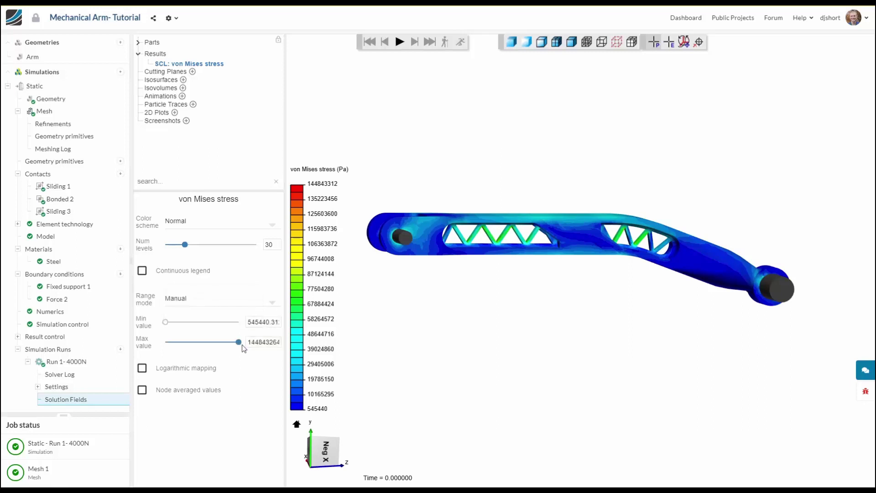
pyautogui.moveTo(239, 343); pyautogui.dragTo(209, 343)
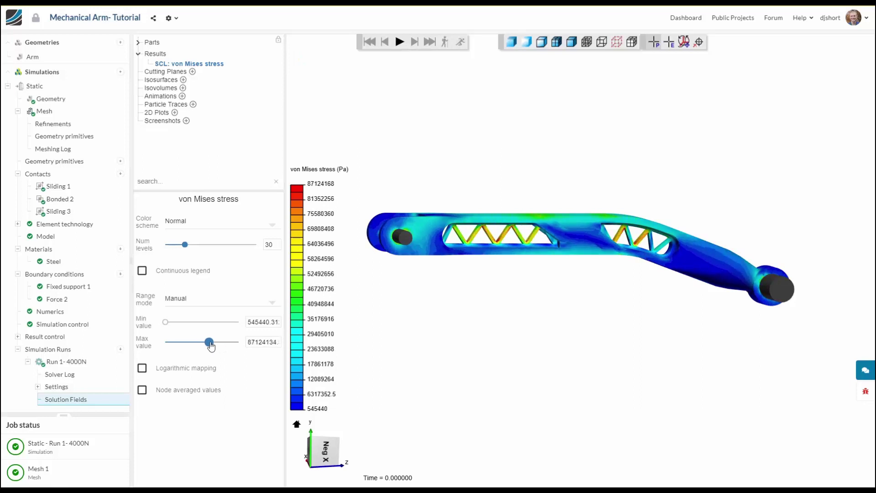
pyautogui.scroll(5, 466, 235)
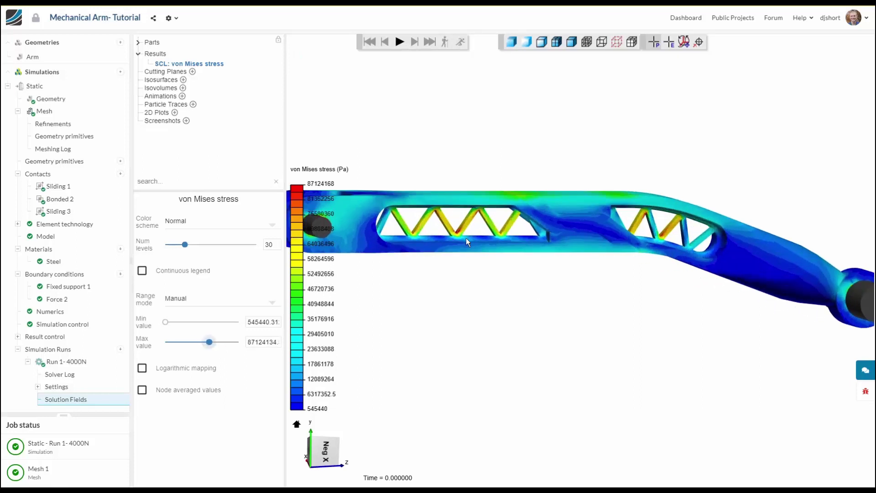
pyautogui.scroll(-5, 589, 341)
pyautogui.moveTo(588, 341); pyautogui.dragTo(597, 366)
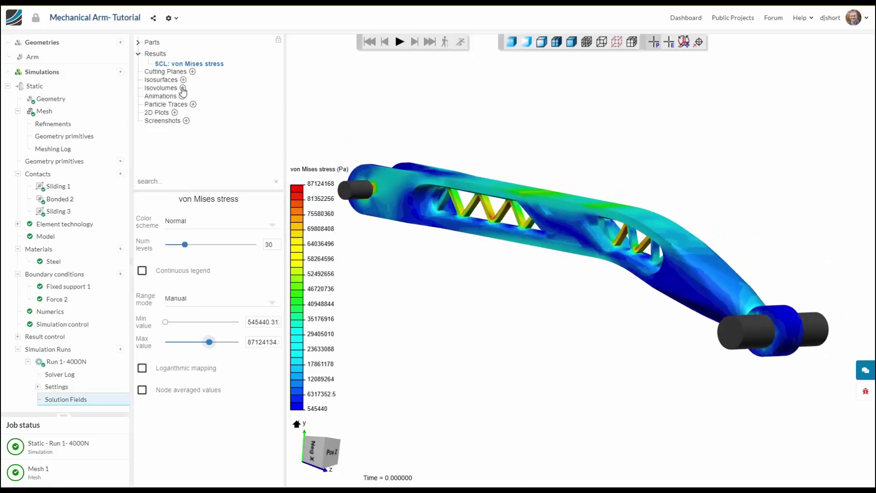
# - Add the displacement result from the DIS fields to the arm
pyautogui.click(157, 55)
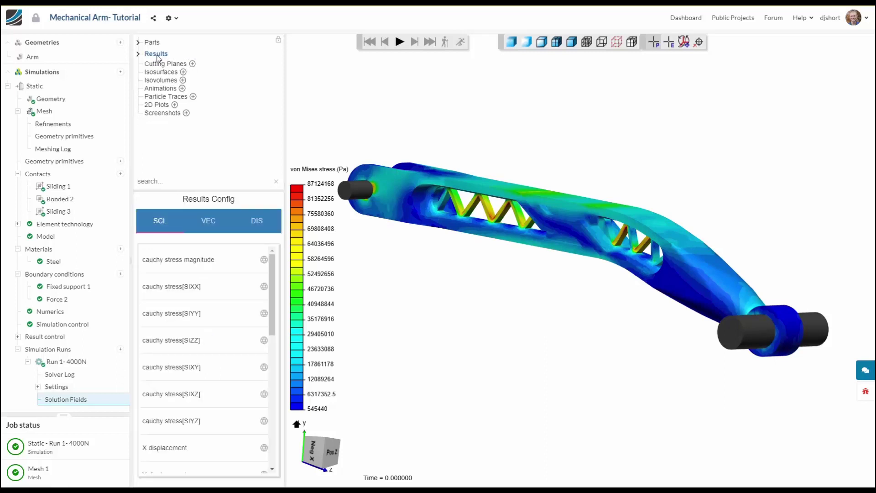
pyautogui.click(249, 219)
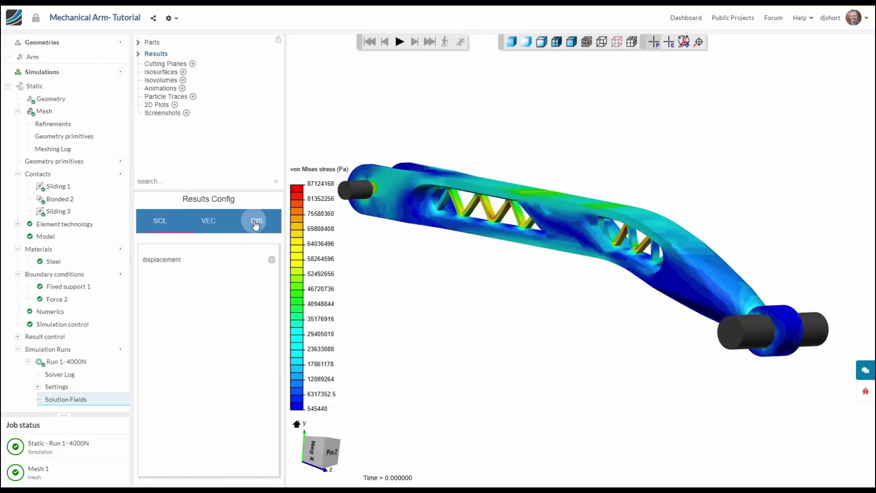
pyautogui.click(272, 260)
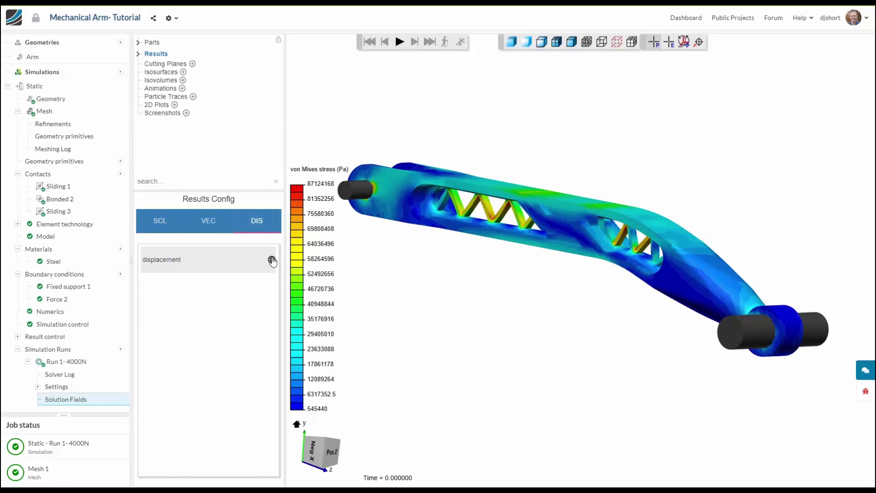
# - Set the displacement scale factor to 100 to exaggerate the arm's bending
pyautogui.click(155, 55)
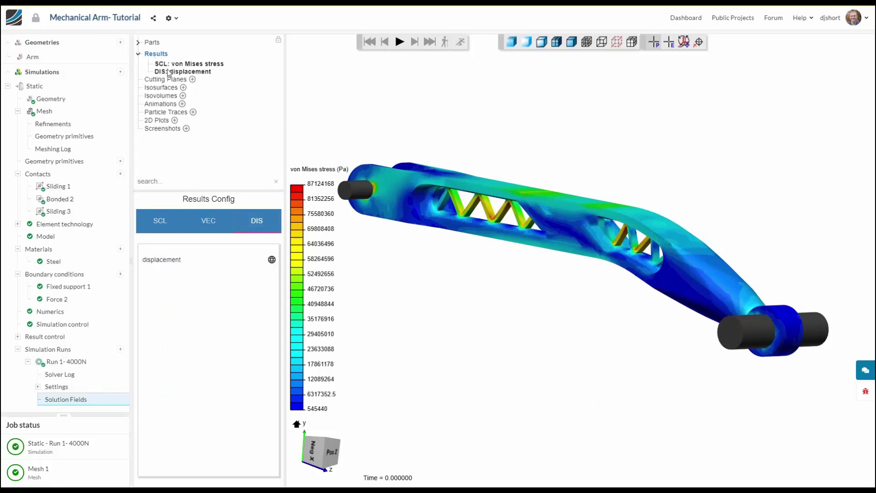
pyautogui.click(168, 72)
pyautogui.click(250, 243)
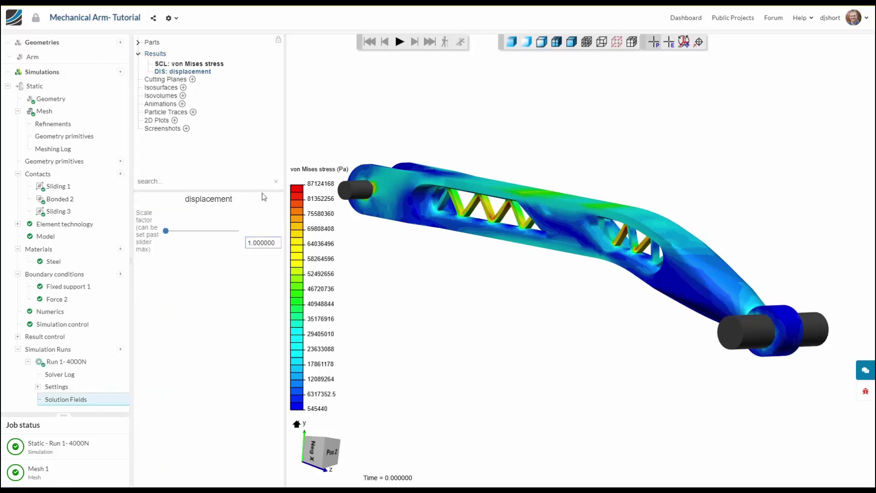
pyautogui.press('Return')
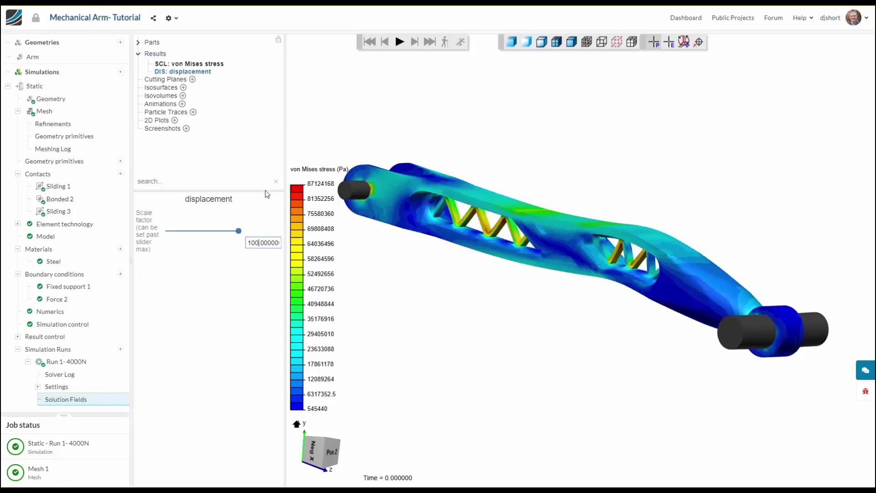
pyautogui.moveTo(464, 352); pyautogui.dragTo(477, 366)
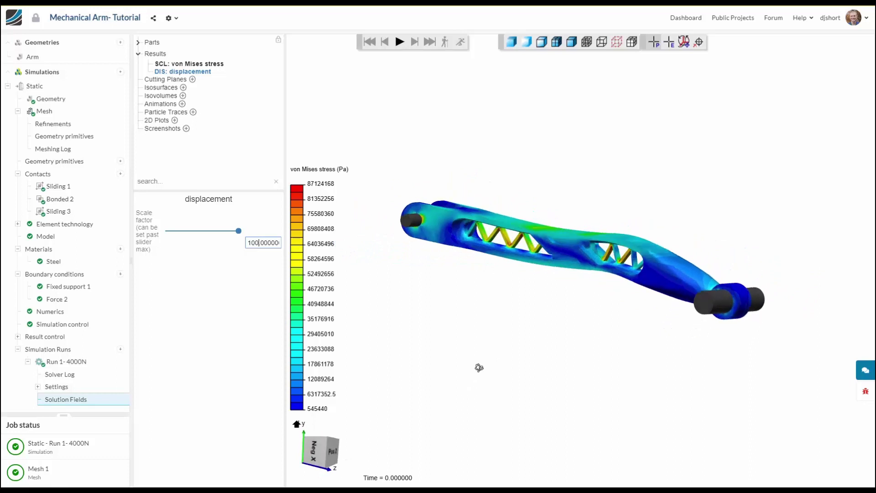
# - Make the von Mises stress legend continuous, labelled in 10000000 Pa steps up to 87124136 Pa
pyautogui.click(298, 296)
pyautogui.click(142, 271)
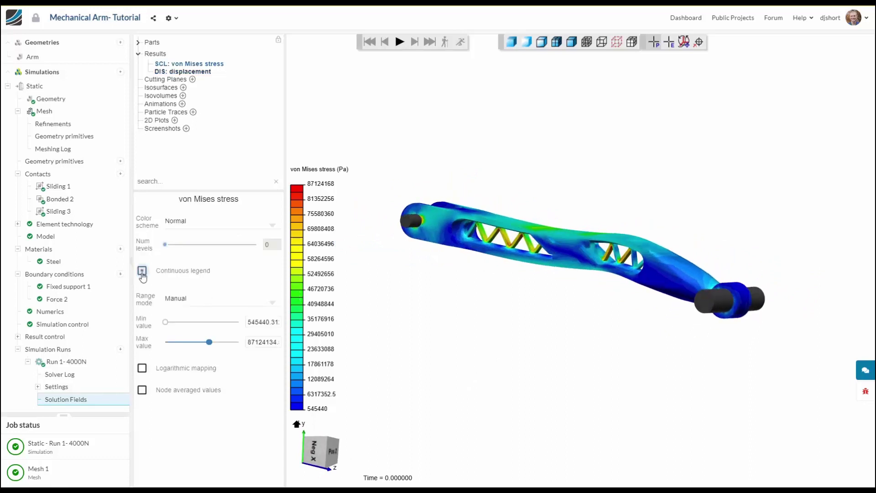
pyautogui.scroll(5, 476, 253)
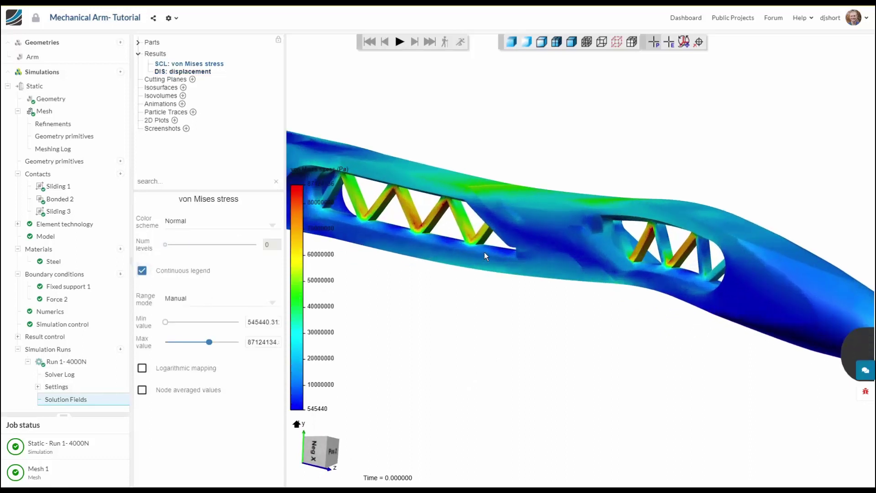
pyautogui.moveTo(484, 254); pyautogui.dragTo(551, 322)
pyautogui.scroll(-5, 543, 367)
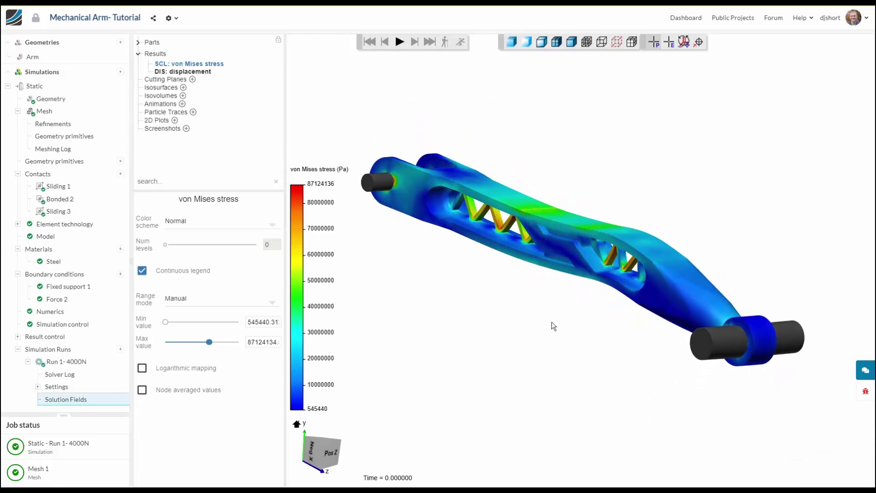